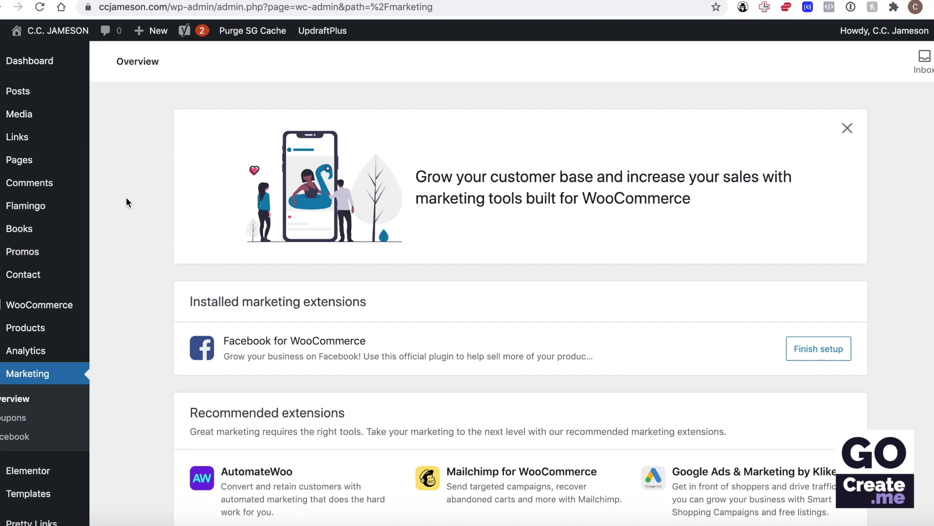
Check with Pixel Helper that ccjameson.com fires one PageView pixel, then return to the admin Dashboard
{"action": "scroll", "coordinate": [126, 199], "scroll_direction": "down", "scroll_amount": 3}
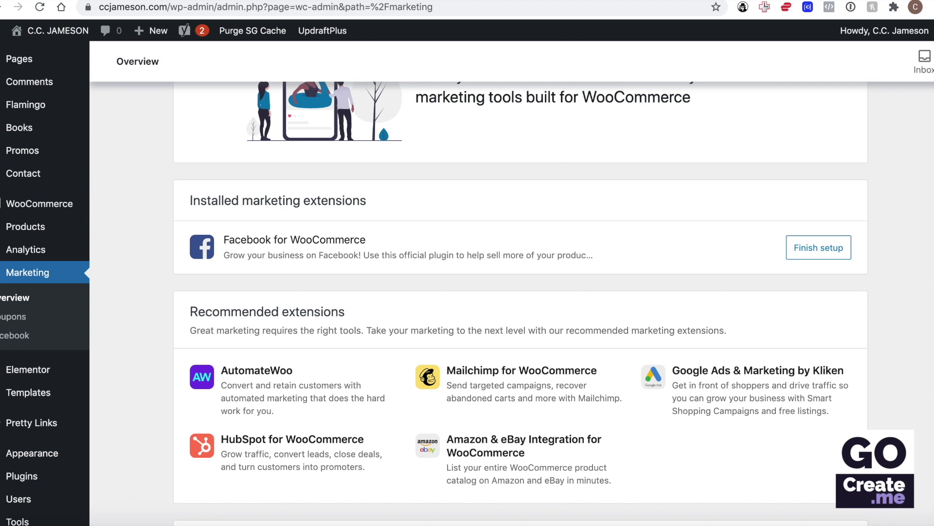
{"action": "left_click", "coordinate": [480, 0]}
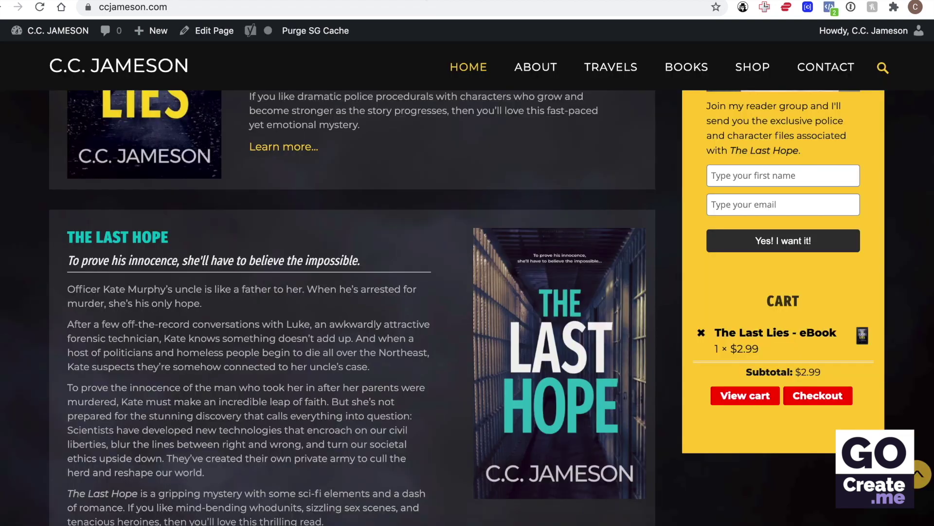
{"action": "left_click", "coordinate": [830, 8]}
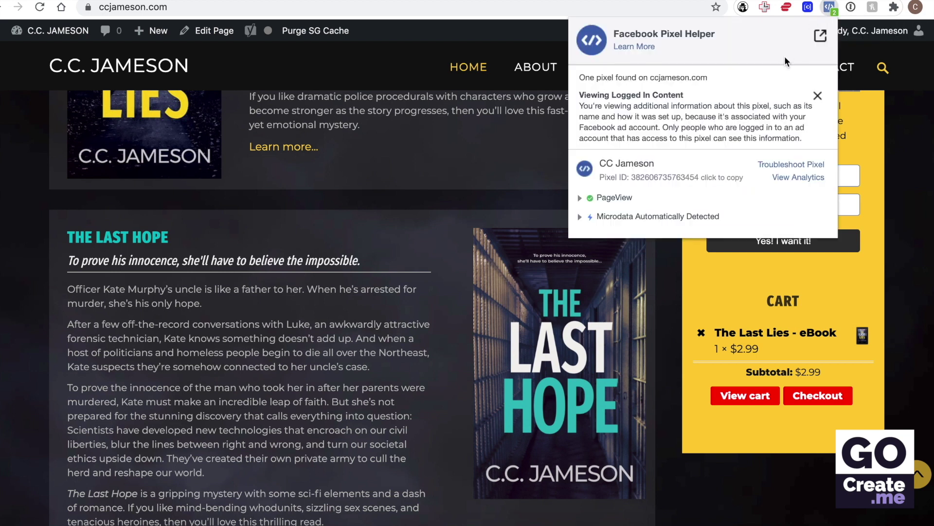
{"action": "left_click", "coordinate": [830, 8]}
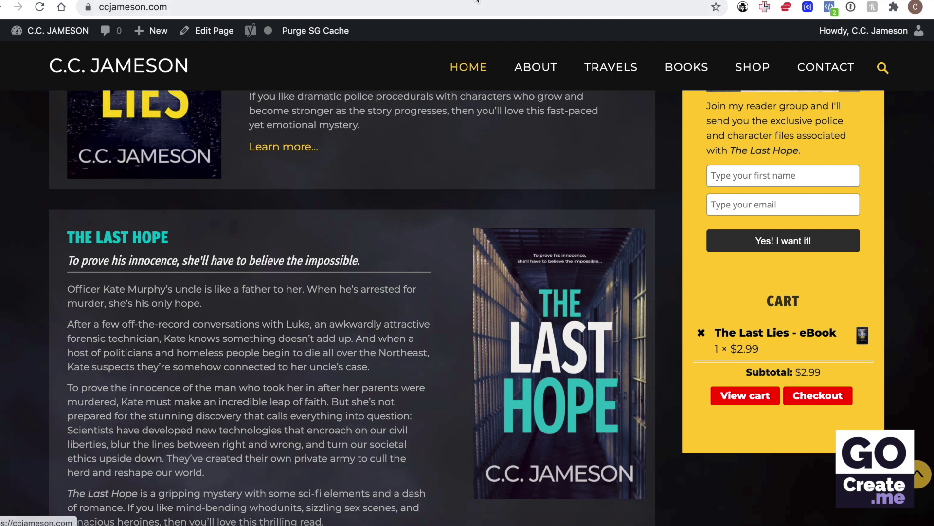
{"action": "left_click", "coordinate": [58, 34]}
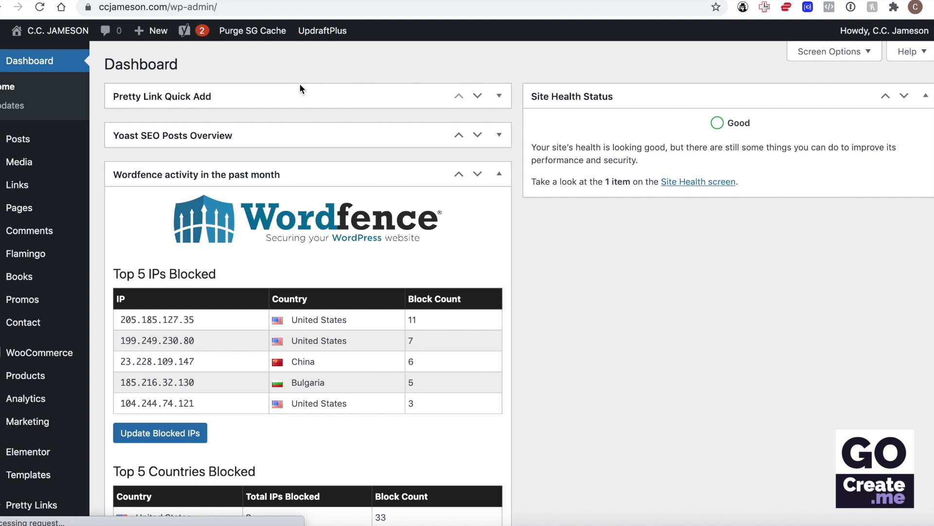
Open the site Options page and expand Tracking Info
{"action": "scroll", "coordinate": [62, 199], "scroll_direction": "down", "scroll_amount": 9}
{"action": "mouse_move", "coordinate": [33, 427]}
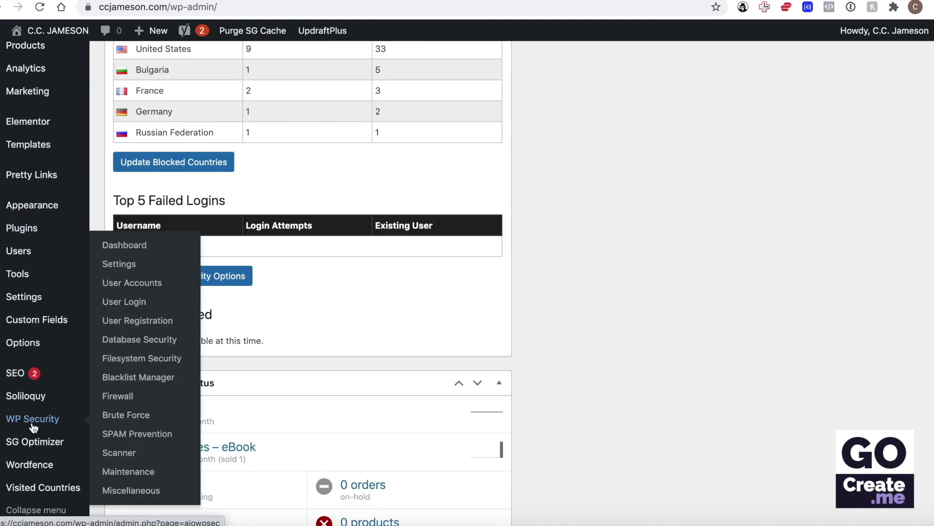
{"action": "left_click", "coordinate": [40, 347]}
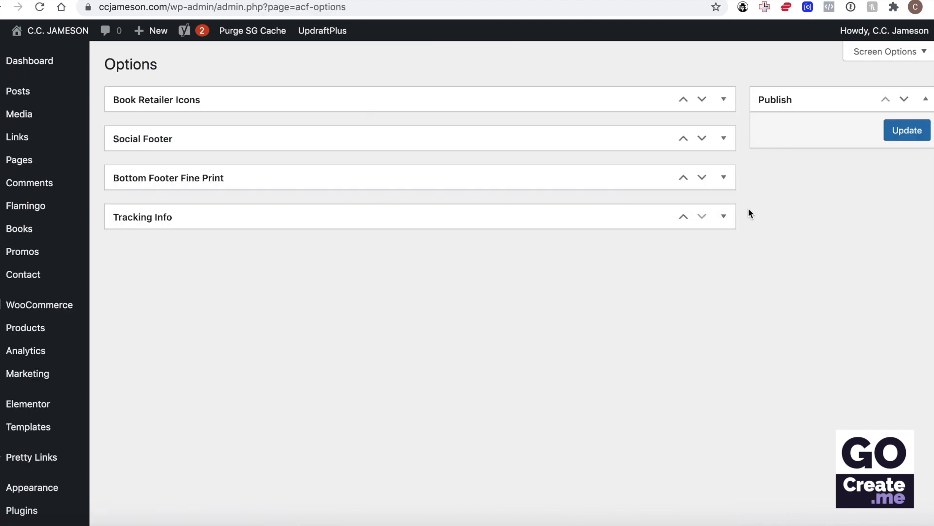
{"action": "left_click", "coordinate": [724, 217]}
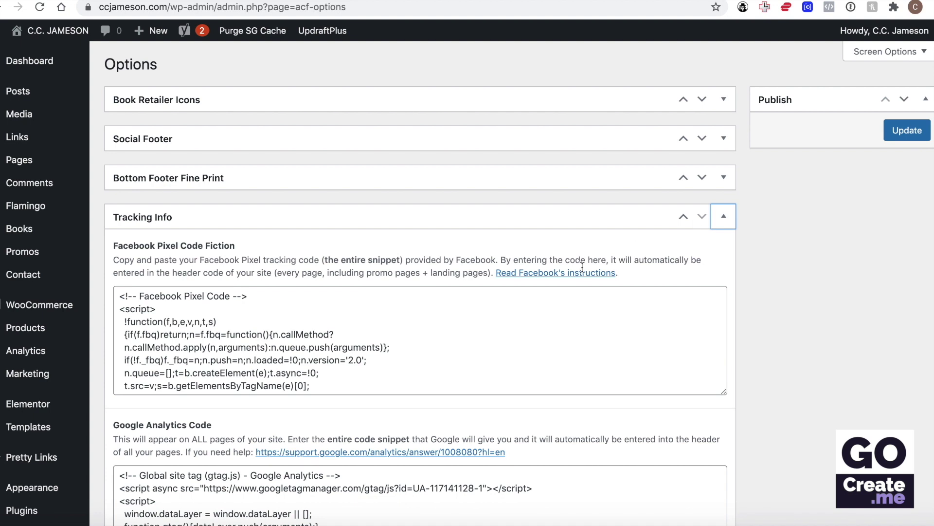
Highlight the opening function line and the closing line of the Facebook Pixel Code snippet
{"action": "scroll", "coordinate": [559, 224], "scroll_direction": "down", "scroll_amount": 3}
{"action": "left_click", "coordinate": [344, 259]}
{"action": "triple_click", "coordinate": [344, 258]}
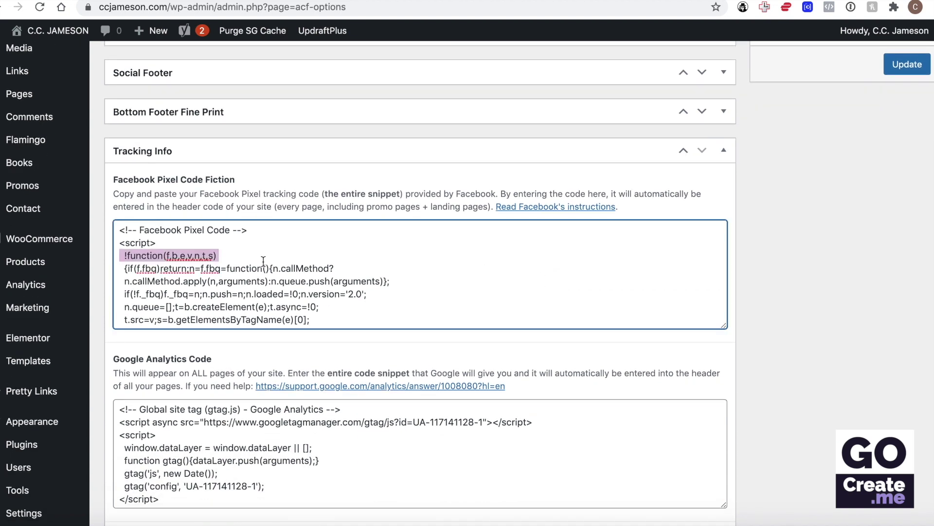
{"action": "scroll", "coordinate": [266, 267], "scroll_direction": "down", "scroll_amount": 5}
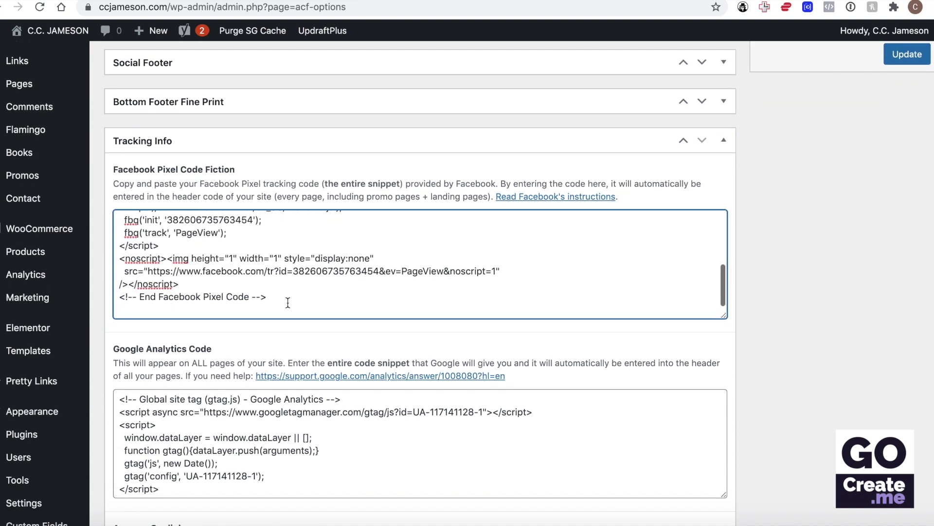
{"action": "scroll", "coordinate": [266, 273], "scroll_direction": "up", "scroll_amount": 5}
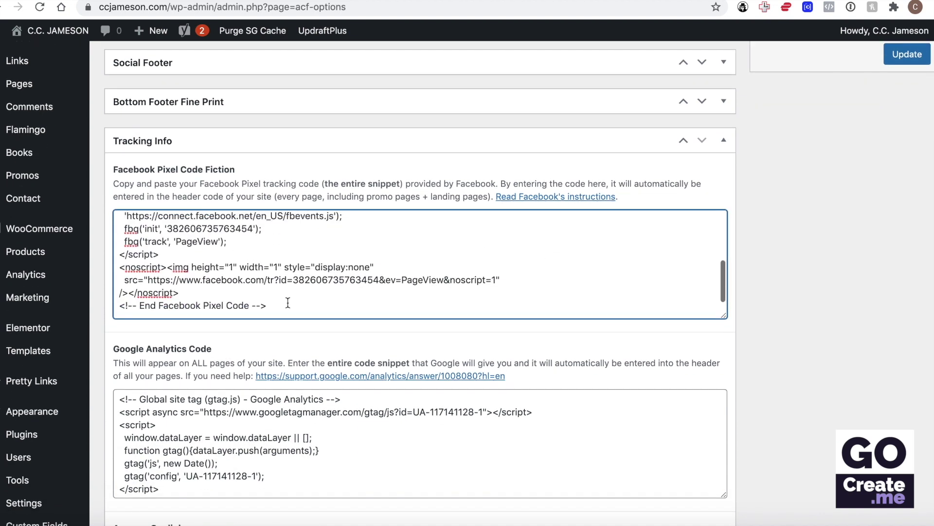
{"action": "left_click", "coordinate": [117, 217]}
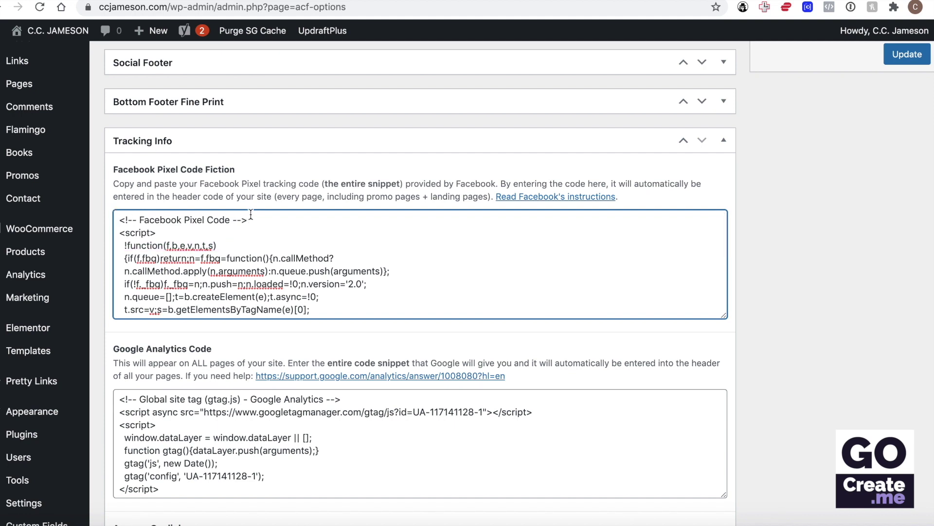
{"action": "scroll", "coordinate": [283, 221], "scroll_direction": "down", "scroll_amount": 2}
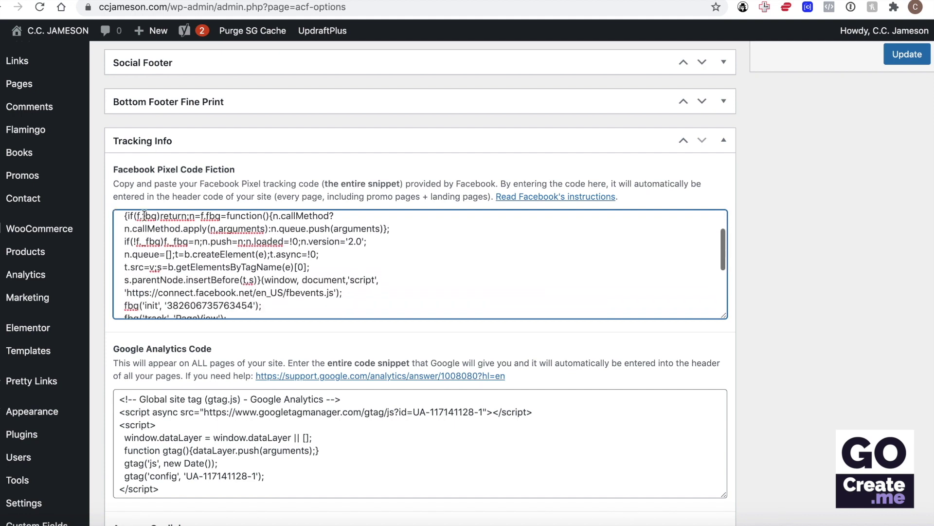
{"action": "scroll", "coordinate": [145, 215], "scroll_direction": "down", "scroll_amount": 5}
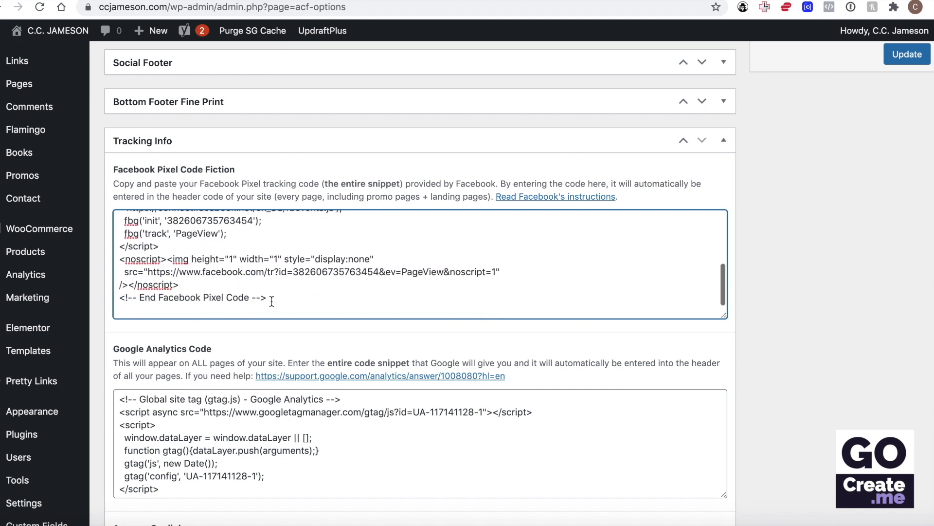
{"action": "left_click_drag", "start_coordinate": [266, 297], "coordinate": [119, 299]}
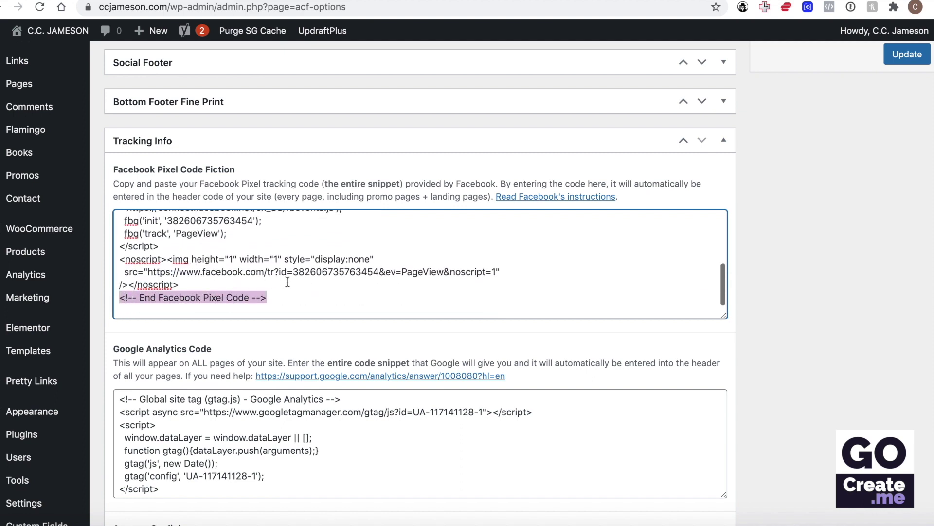
{"action": "left_click", "coordinate": [313, 285]}
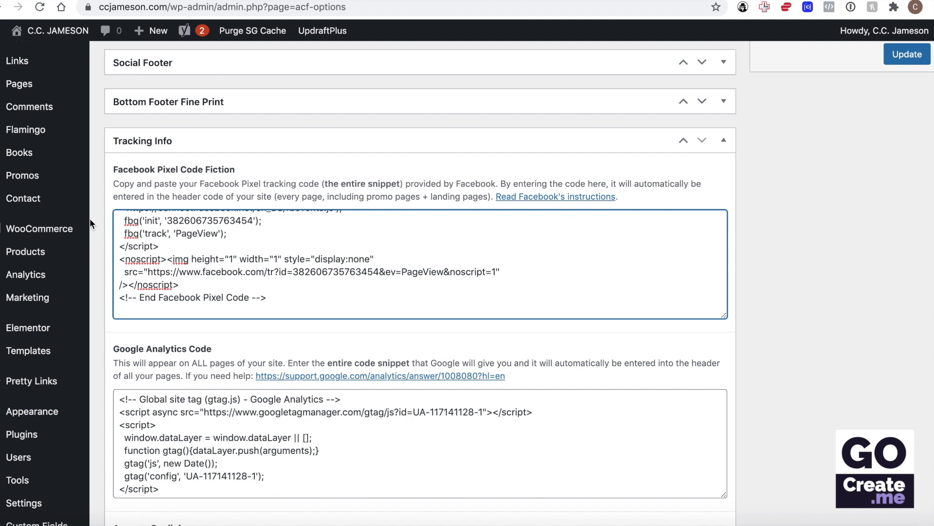
Review the list of installed plugins
{"action": "left_click", "coordinate": [59, 434]}
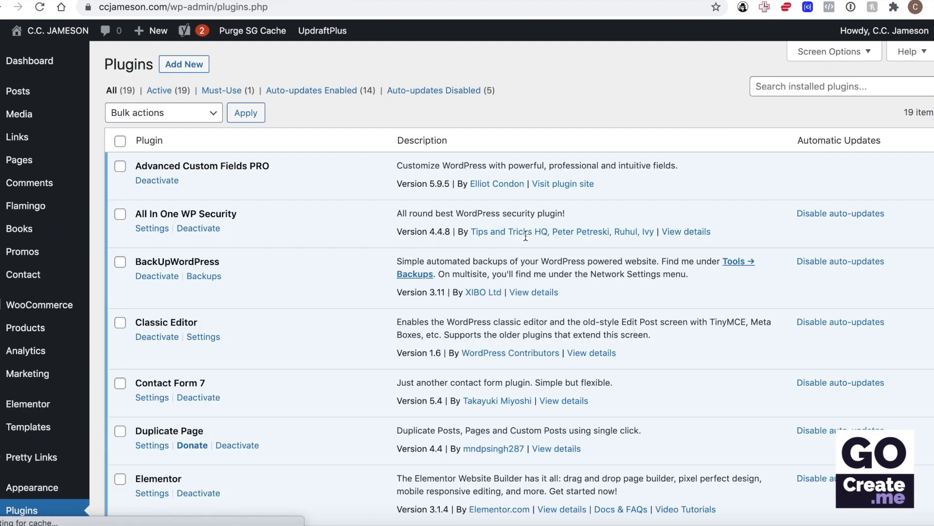
{"action": "scroll", "coordinate": [525, 236], "scroll_direction": "down", "scroll_amount": 10}
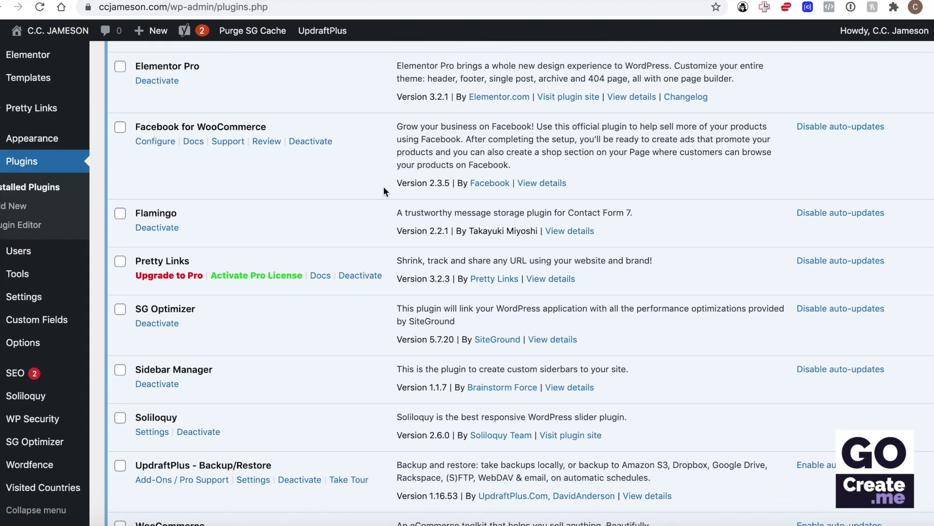
{"action": "scroll", "coordinate": [384, 186], "scroll_direction": "up", "scroll_amount": 10}
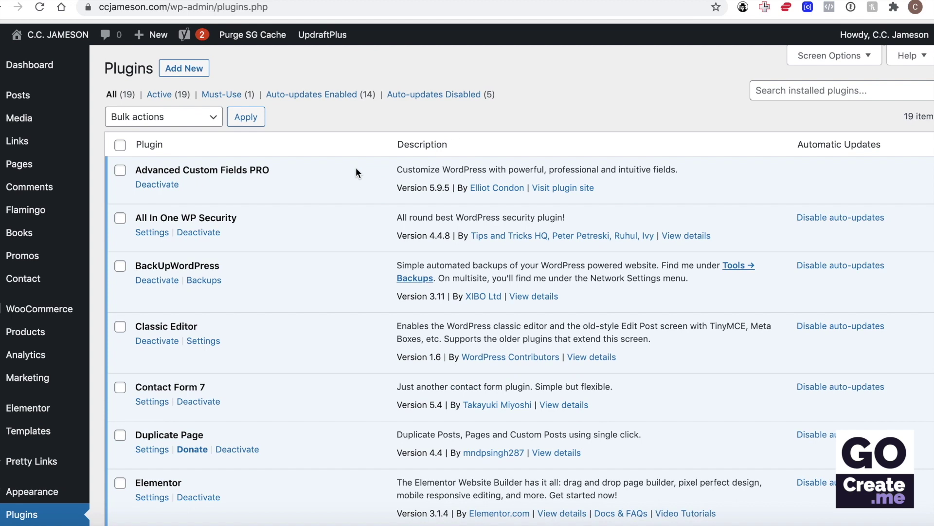
Search Add New plugins for 'facebook for woocommerce' and confirm it shows as Active
{"action": "left_click", "coordinate": [191, 57]}
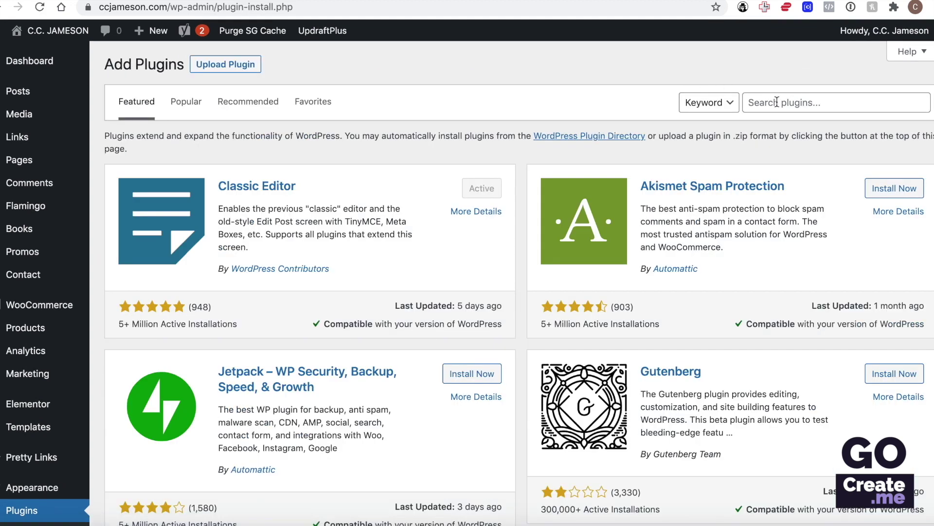
{"action": "left_click", "coordinate": [777, 102]}
{"action": "type", "text": "facebook f"}
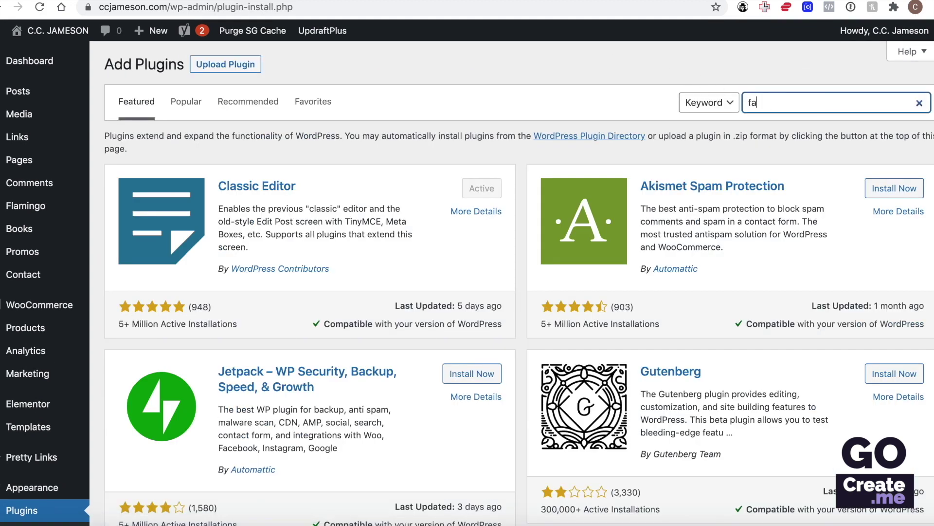
{"action": "type", "text": "or woocommerce"}
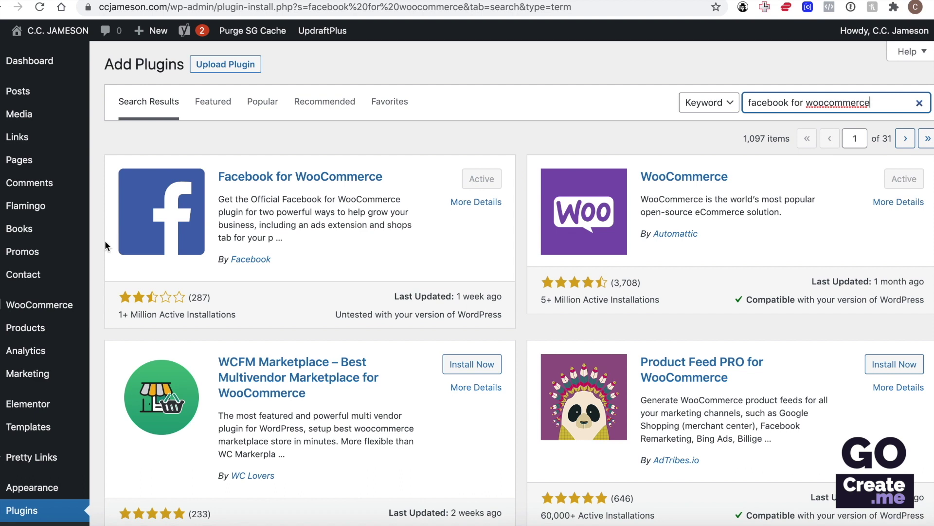
{"action": "scroll", "coordinate": [105, 244], "scroll_direction": "down", "scroll_amount": 3}
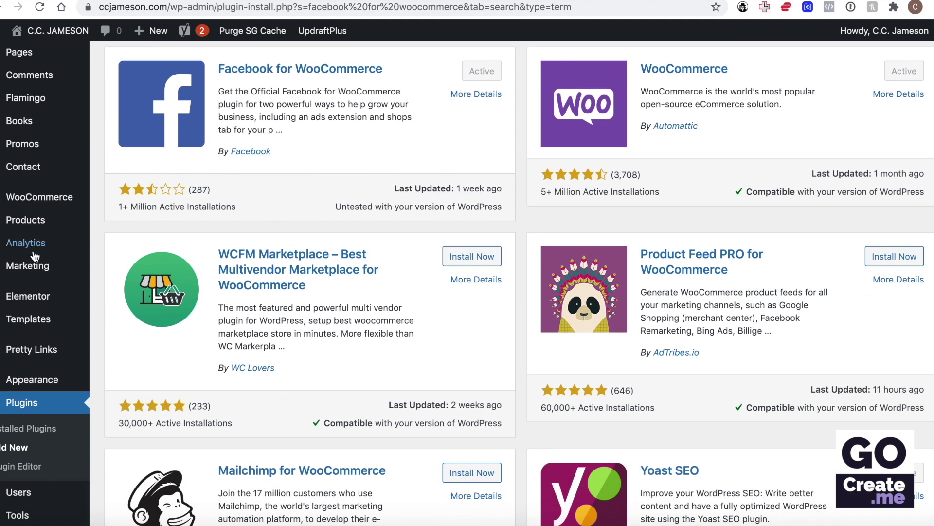
{"action": "mouse_move", "coordinate": [12, 272]}
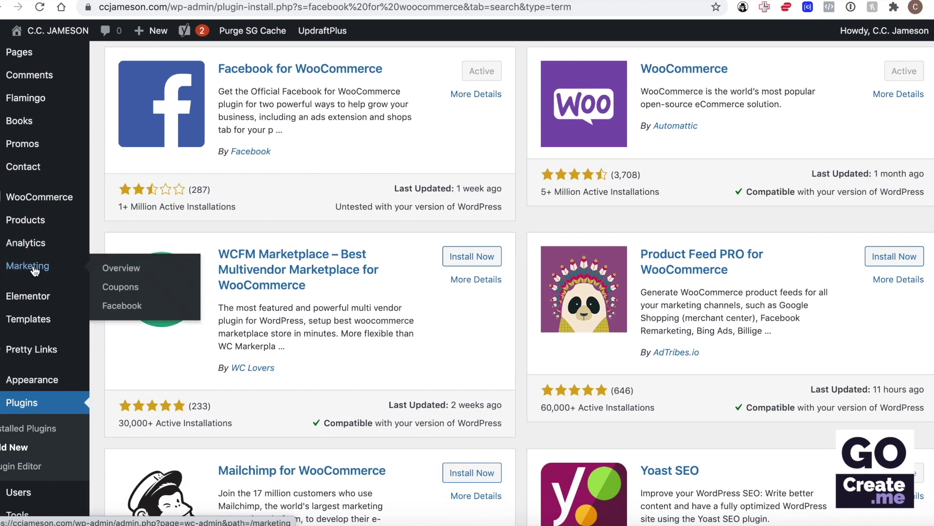
Begin the Facebook connection from the Facebook for WooCommerce page via Get Started
{"action": "left_click", "coordinate": [117, 306]}
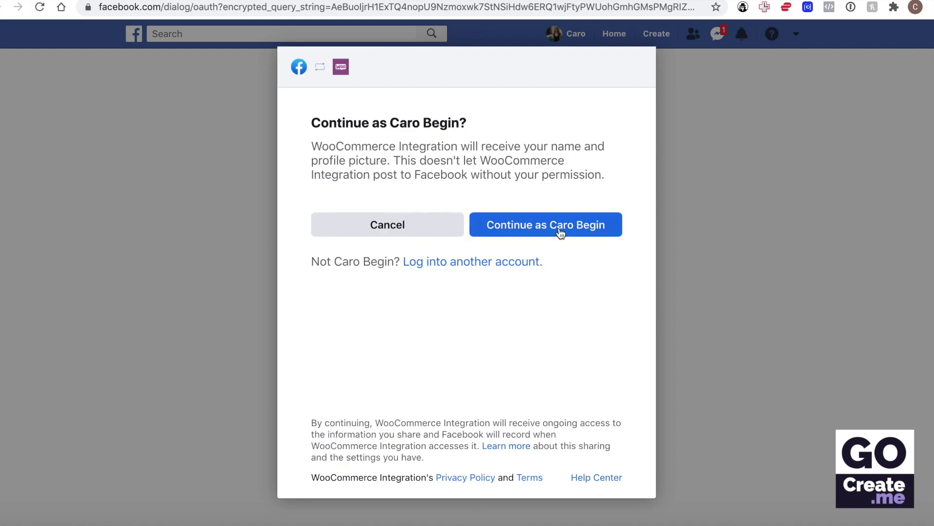
Continue as the signed-in Facebook account with Instagram Shopping turned off
{"action": "left_click", "coordinate": [561, 233]}
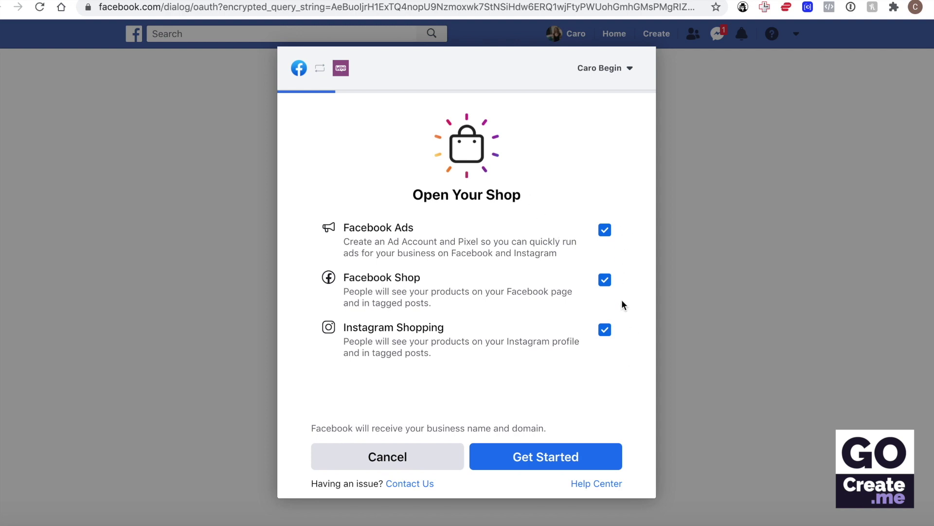
{"action": "left_click", "coordinate": [606, 332]}
{"action": "left_click", "coordinate": [543, 455]}
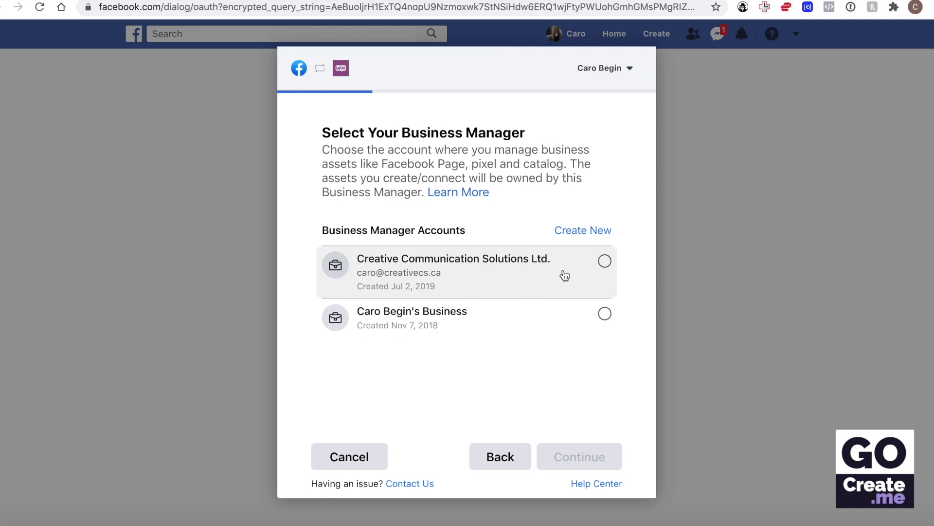
Choose the Creative Communication Solutions Ltd. business manager and the last Facebook page listed
{"action": "left_click", "coordinate": [605, 262]}
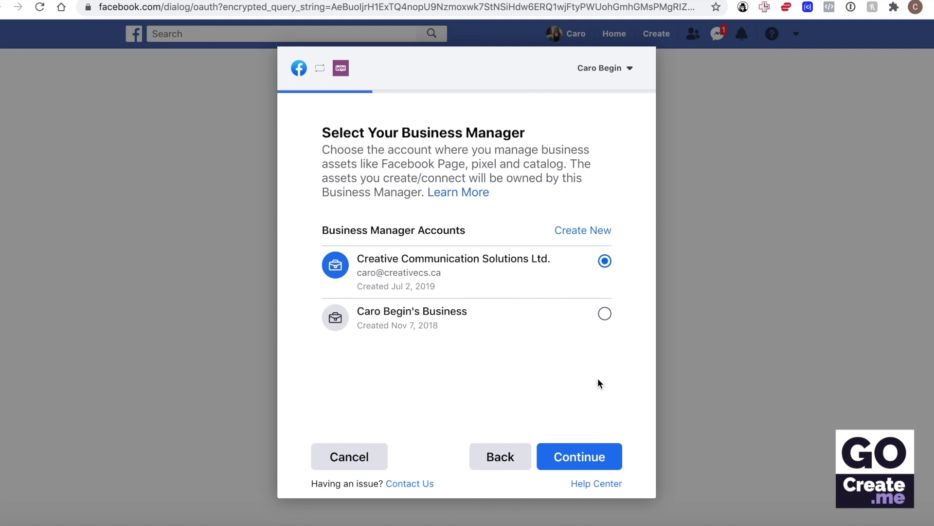
{"action": "left_click", "coordinate": [586, 456]}
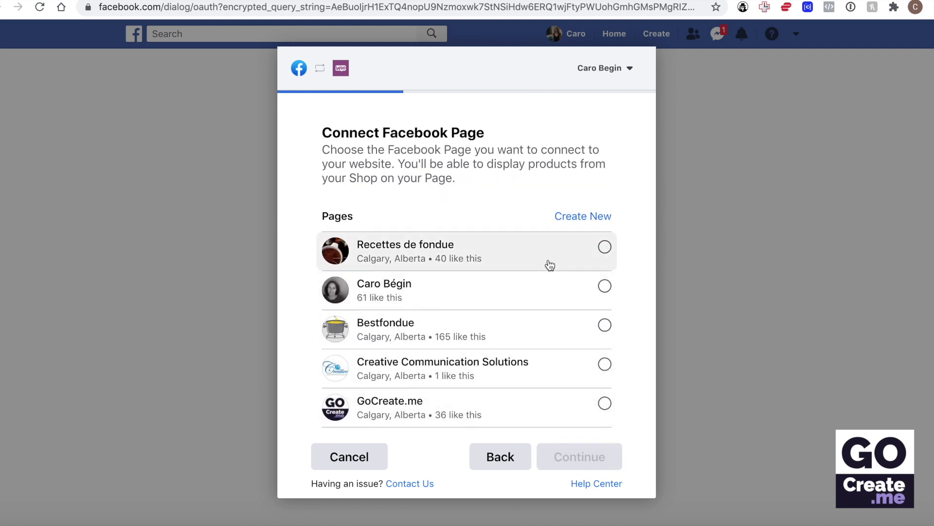
{"action": "scroll", "coordinate": [550, 265], "scroll_direction": "down", "scroll_amount": 3}
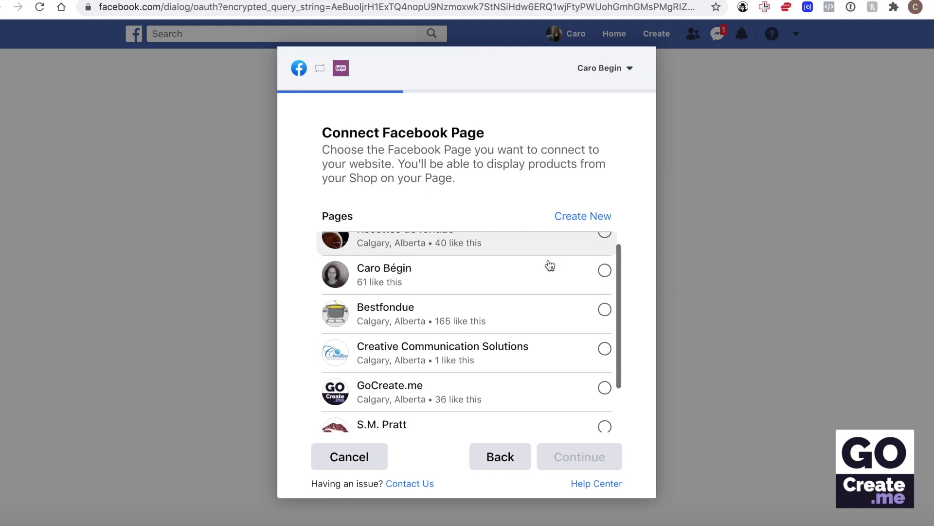
{"action": "left_click", "coordinate": [555, 412]}
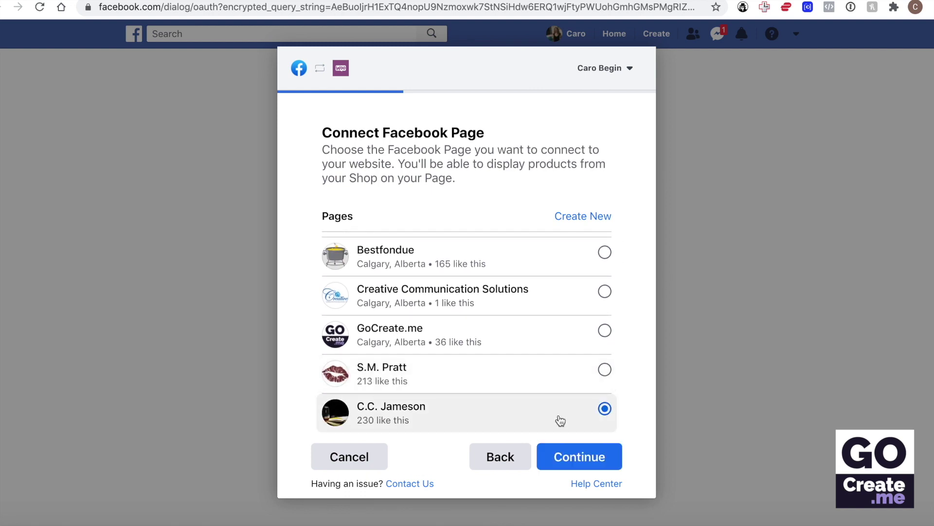
{"action": "left_click", "coordinate": [582, 460]}
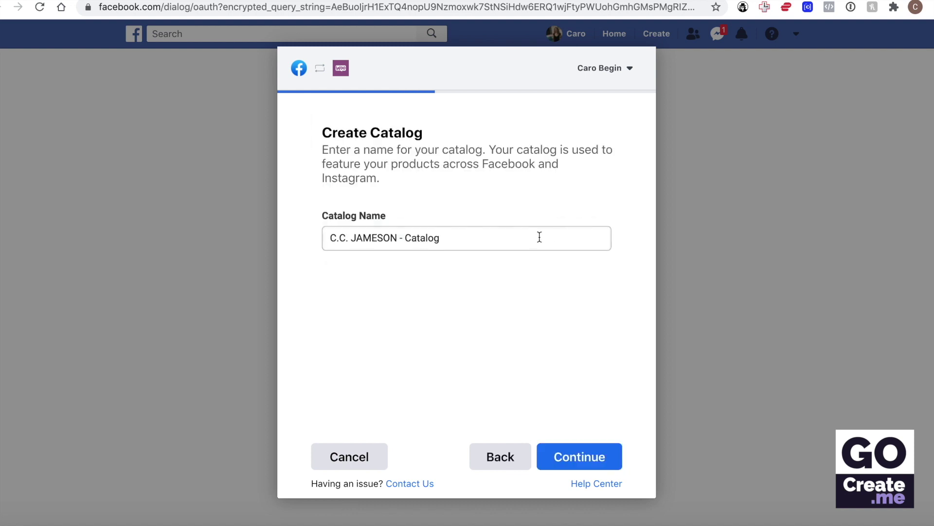
Create a catalog named 'Website Catalog' and select the CC Jameson pixel
{"action": "double_click", "coordinate": [539, 237]}
{"action": "type", "text": "Website"}
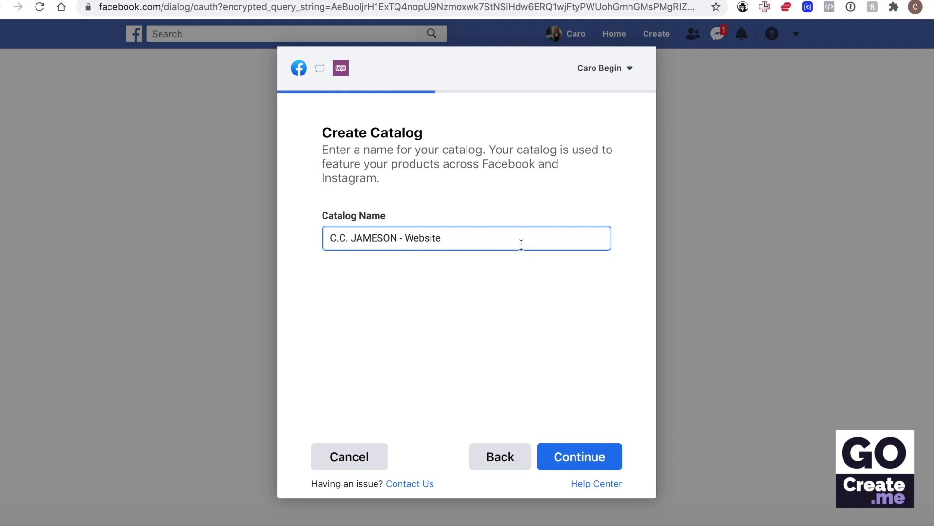
{"action": "type", "text": " Catalog"}
{"action": "left_click", "coordinate": [596, 450]}
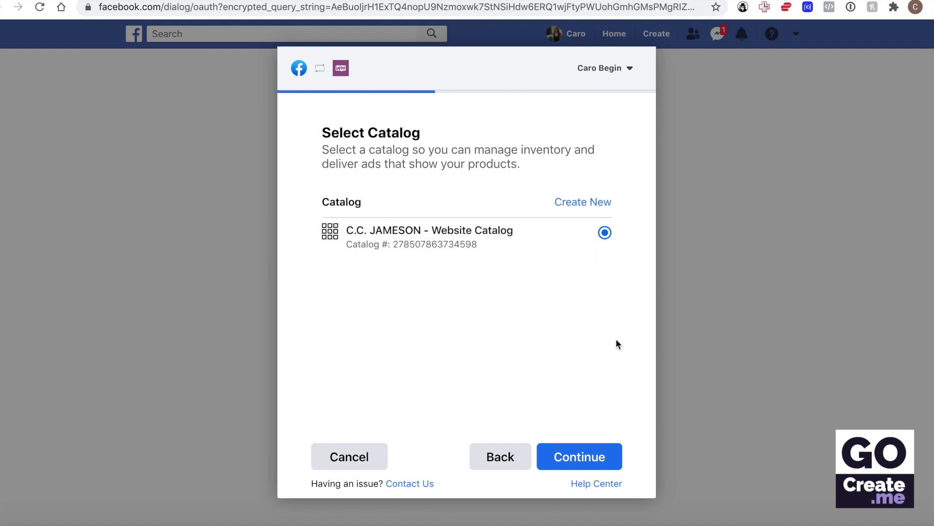
{"action": "left_click", "coordinate": [585, 459]}
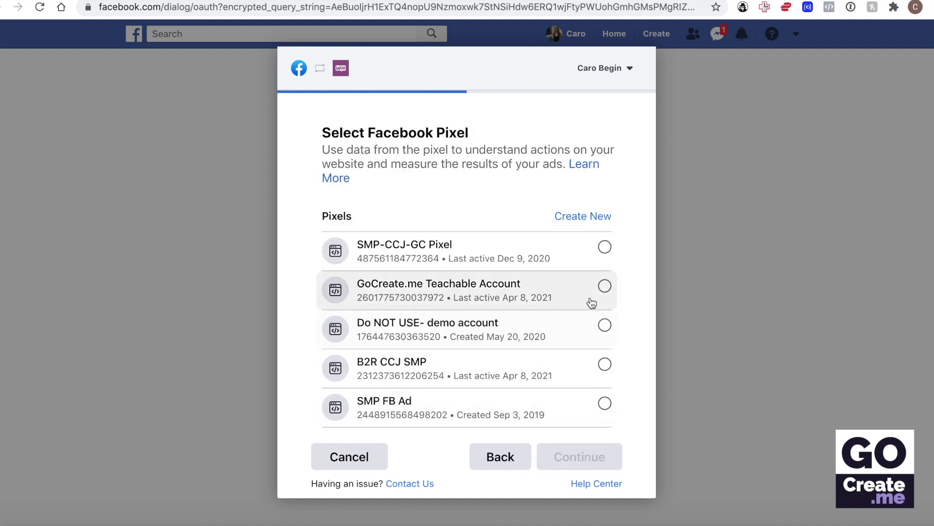
{"action": "scroll", "coordinate": [602, 298], "scroll_direction": "down", "scroll_amount": 5}
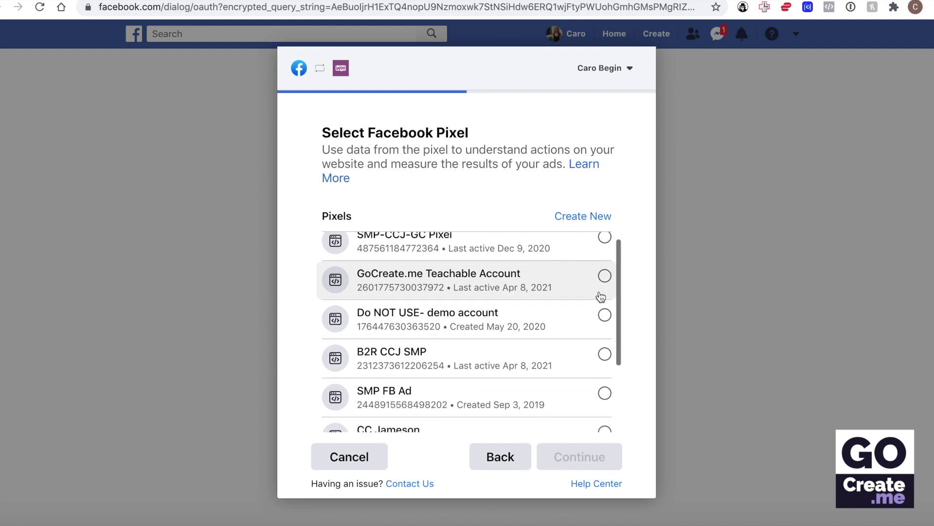
{"action": "left_click", "coordinate": [606, 337]}
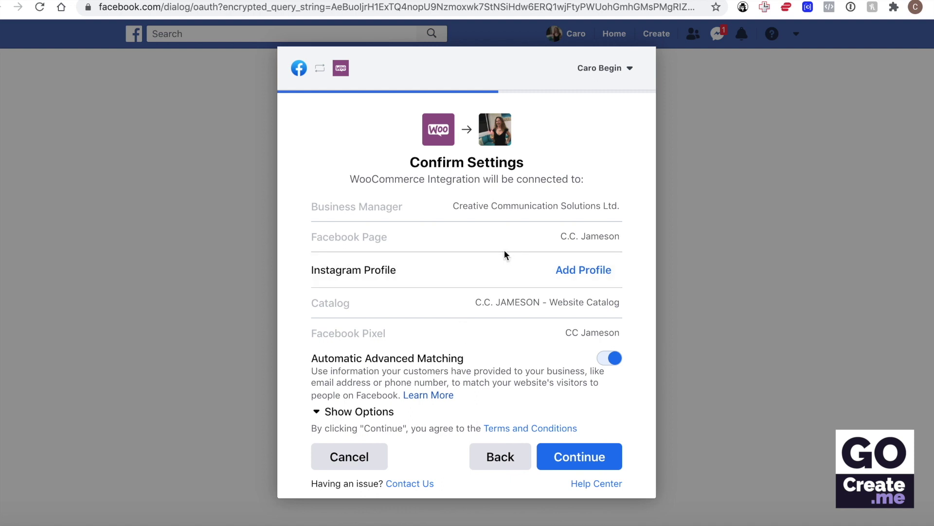
{"action": "scroll", "coordinate": [489, 280], "scroll_direction": "down", "scroll_amount": 1}
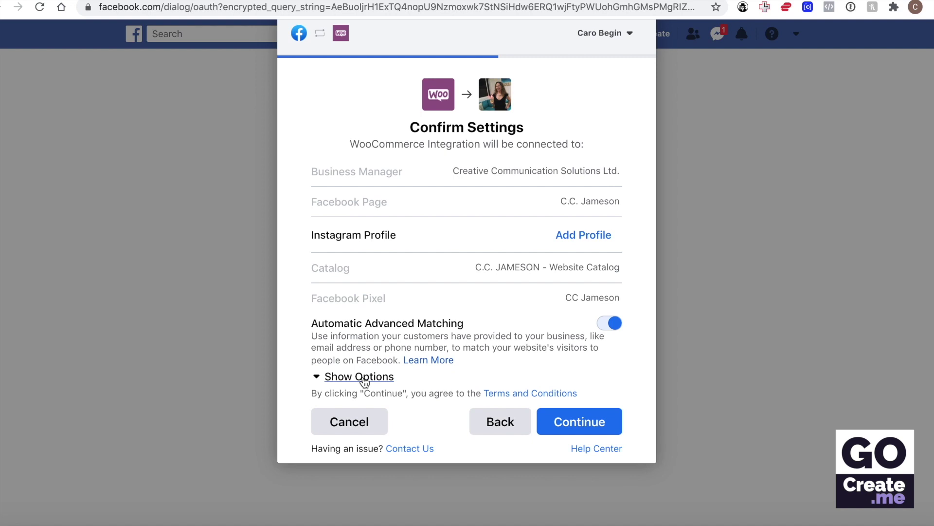
Confirm the settings, grant the permissions, complete Commerce Account setup and finish with Done
{"action": "left_click", "coordinate": [598, 423]}
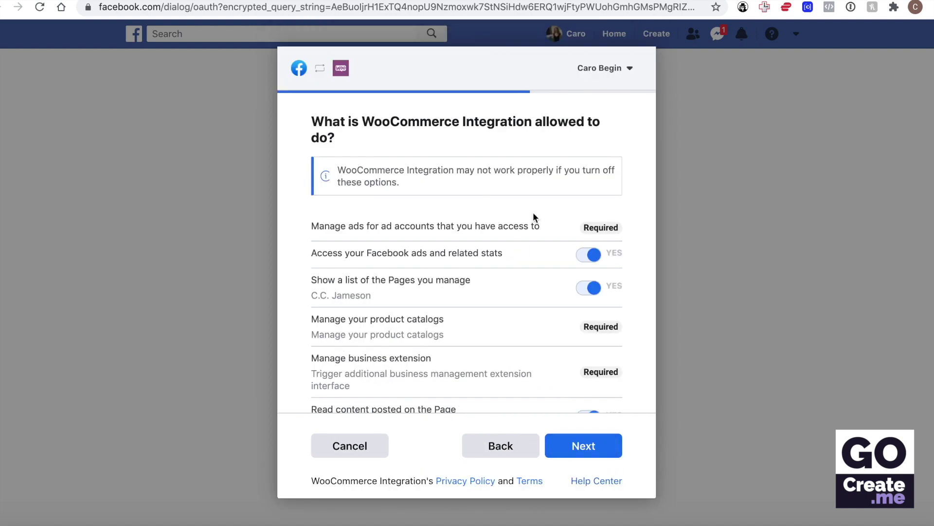
{"action": "scroll", "coordinate": [552, 235], "scroll_direction": "down", "scroll_amount": 1}
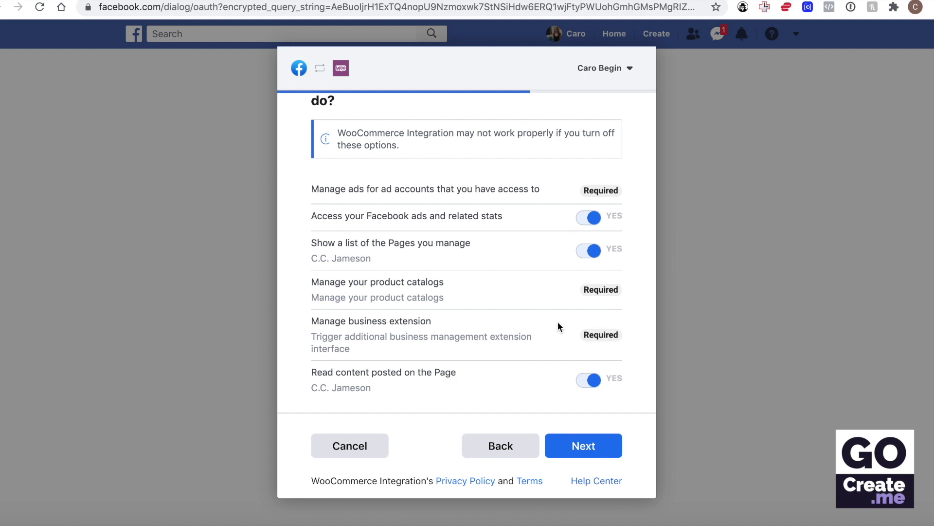
{"action": "left_click", "coordinate": [587, 447]}
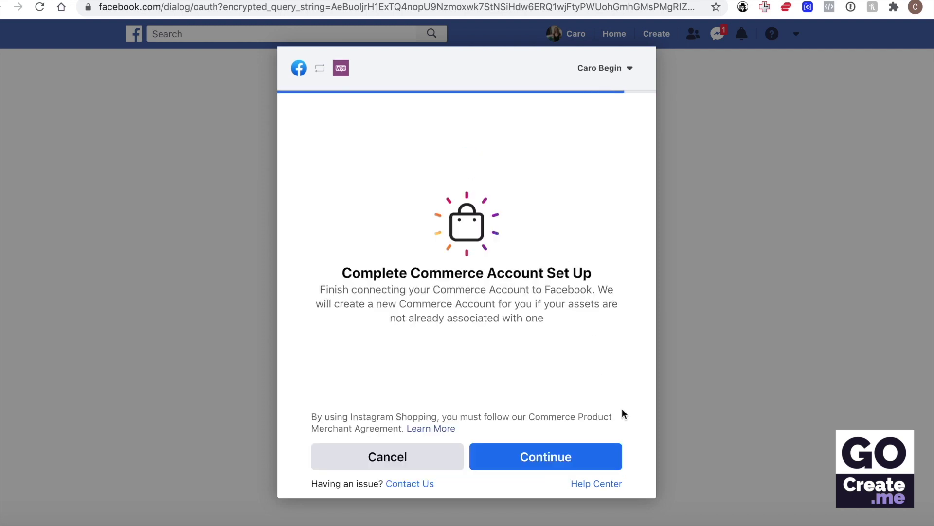
{"action": "left_click", "coordinate": [566, 456]}
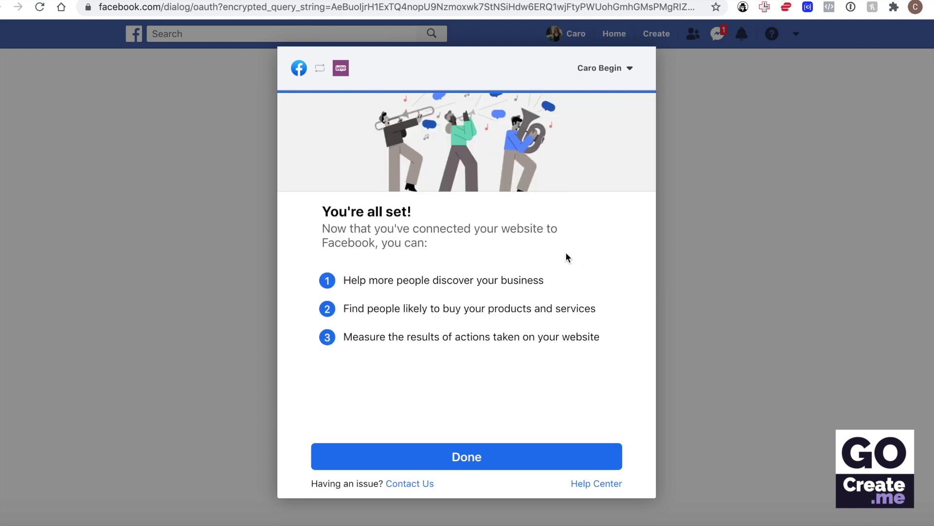
{"action": "left_click", "coordinate": [476, 457]}
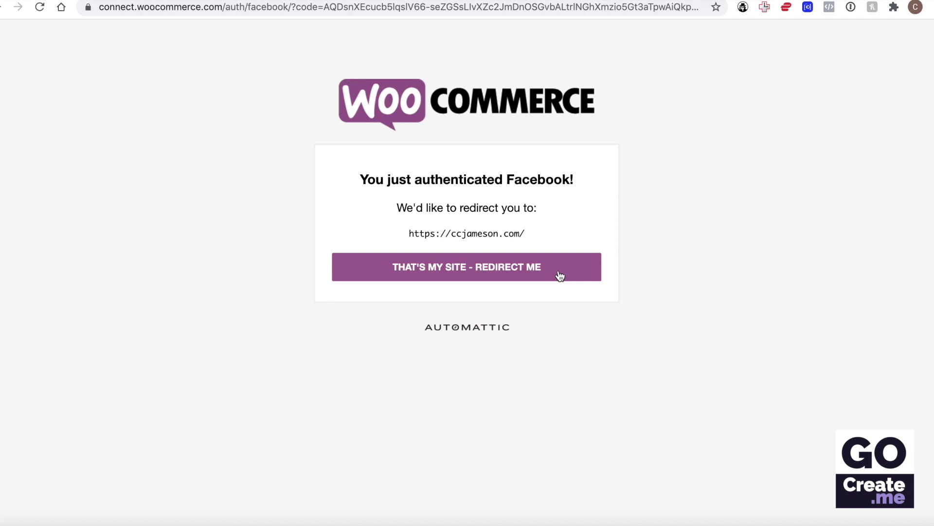
Redirect back to ccjameson.com and review the linked page, pixel, Website Catalog and business accounts
{"action": "left_click", "coordinate": [501, 280]}
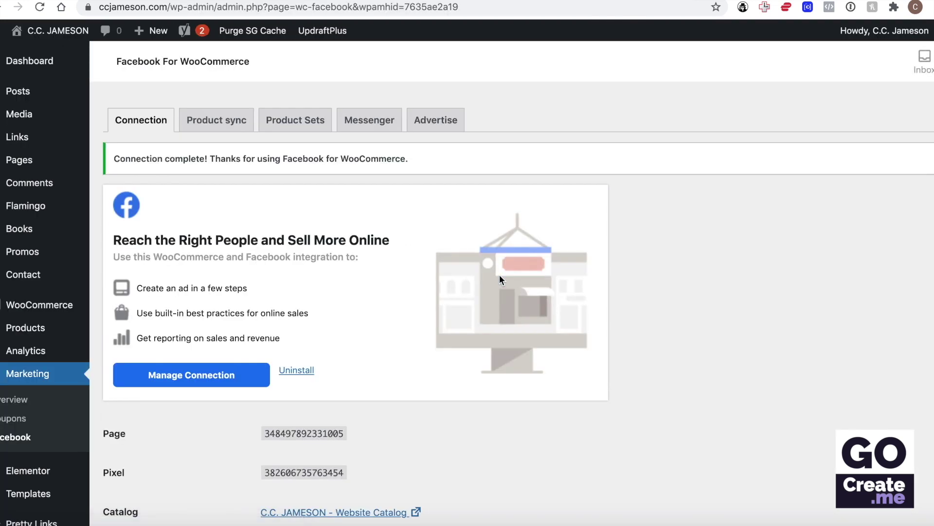
{"action": "scroll", "coordinate": [425, 369], "scroll_direction": "down", "scroll_amount": 3}
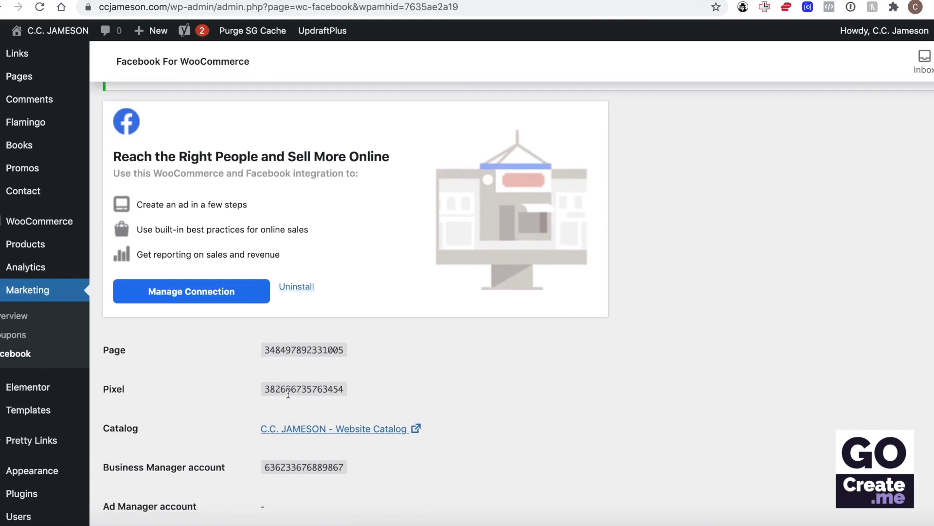
{"action": "scroll", "coordinate": [406, 389], "scroll_direction": "down", "scroll_amount": 1}
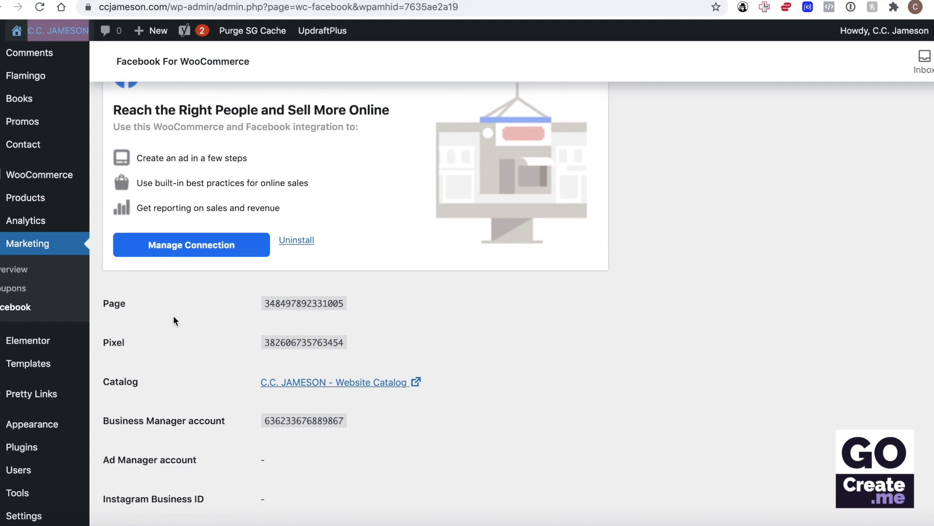
{"action": "scroll", "coordinate": [173, 319], "scroll_direction": "down", "scroll_amount": 5}
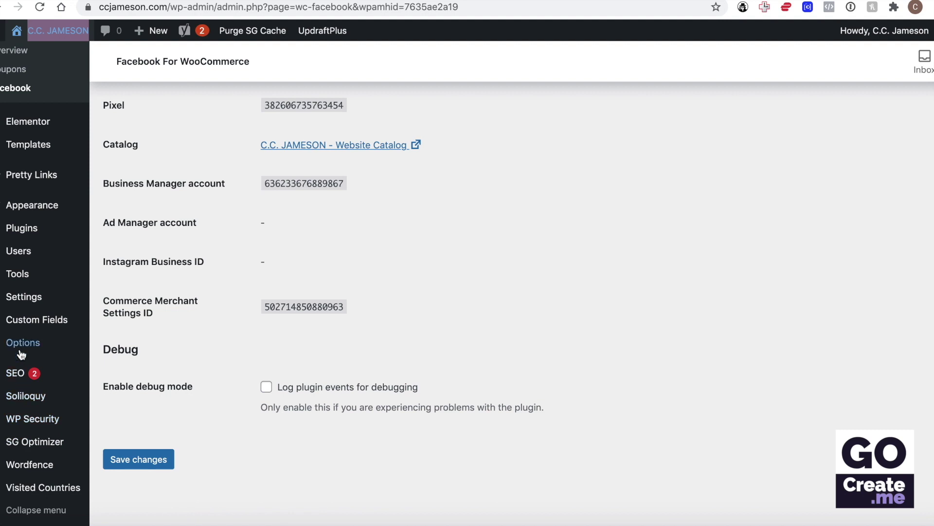
Delete the entire Facebook Pixel Code snippet in Tracking Info and update the options
{"action": "left_click", "coordinate": [23, 343]}
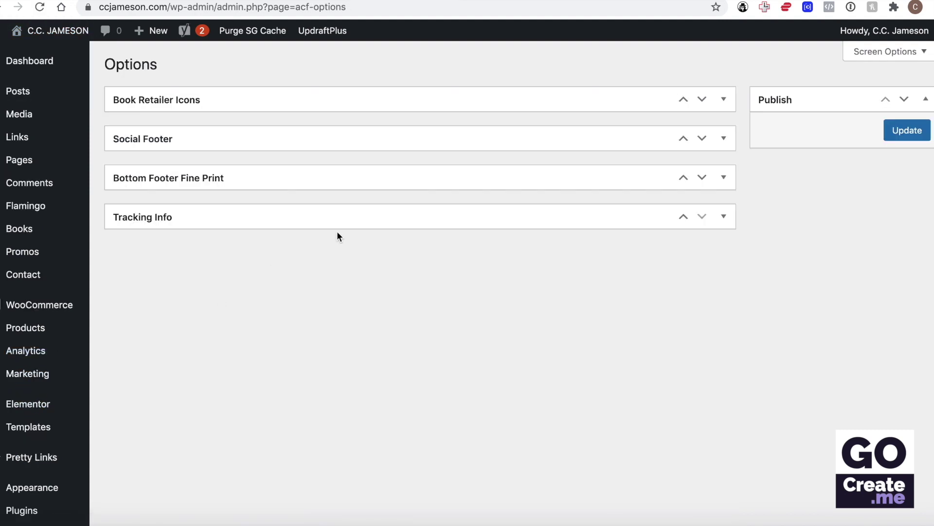
{"action": "left_click", "coordinate": [724, 217]}
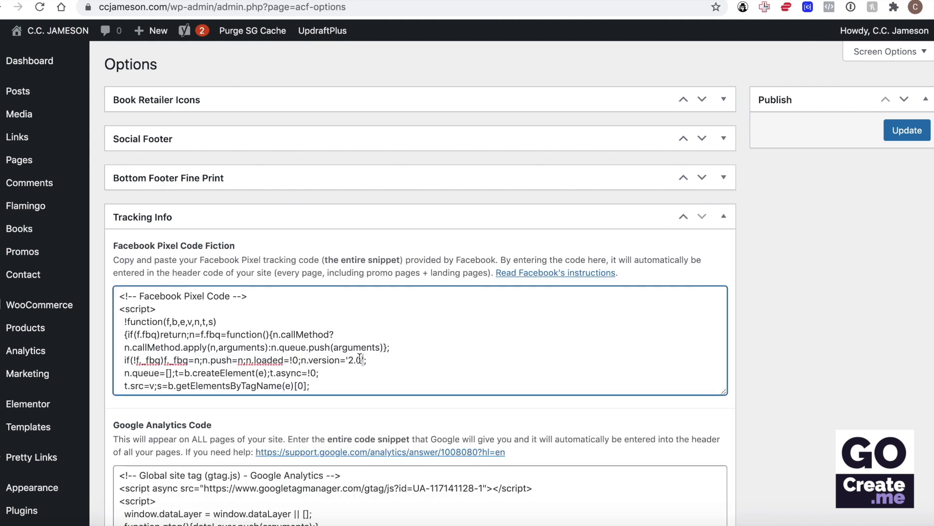
{"action": "triple_click", "coordinate": [359, 360]}
{"action": "key", "text": "ctrl+a"}
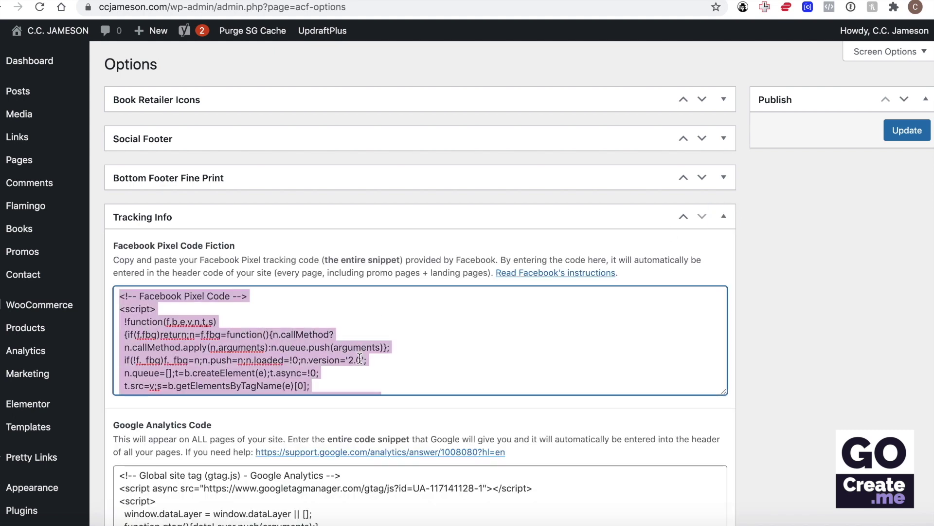
{"action": "key", "text": "BackSpace"}
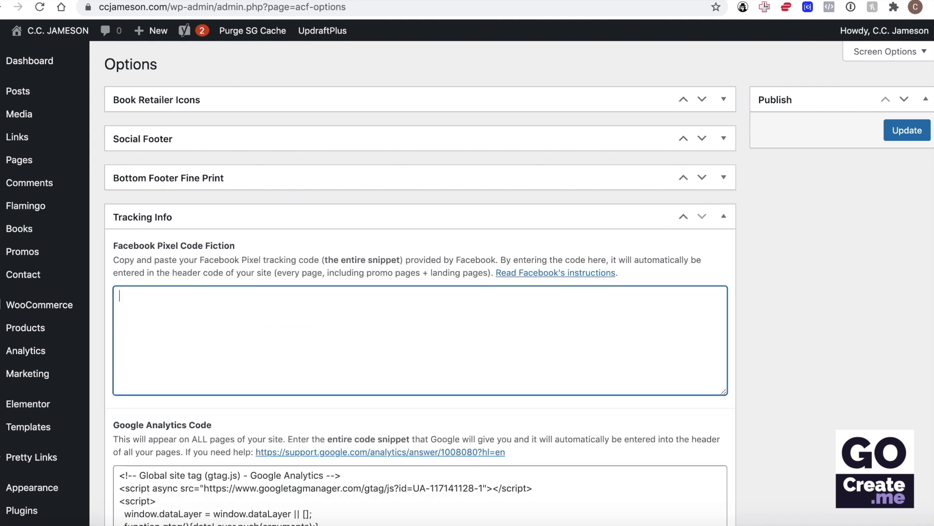
{"action": "left_click", "coordinate": [907, 131]}
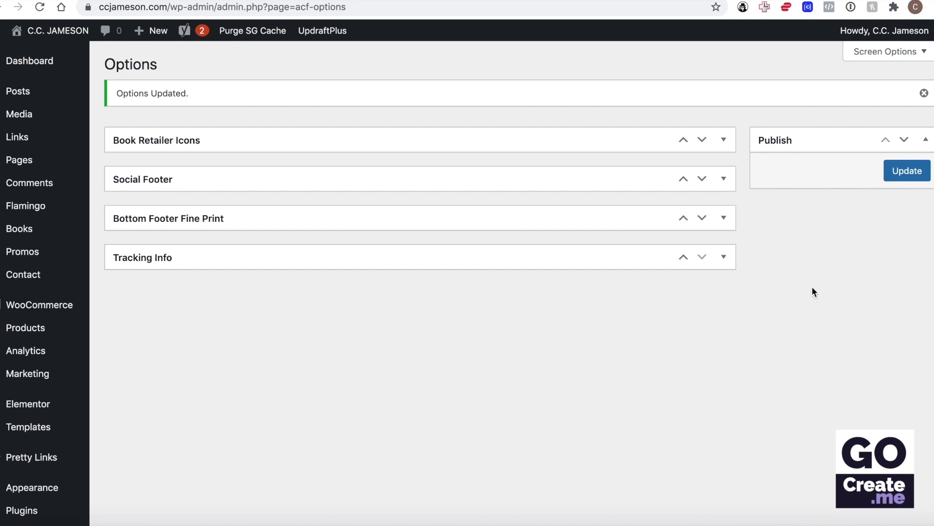
Check that the Facebook Pixel Code field is empty, then collapse Tracking Info
{"action": "left_click", "coordinate": [723, 257]}
{"action": "scroll", "coordinate": [357, 359], "scroll_direction": "down", "scroll_amount": 4}
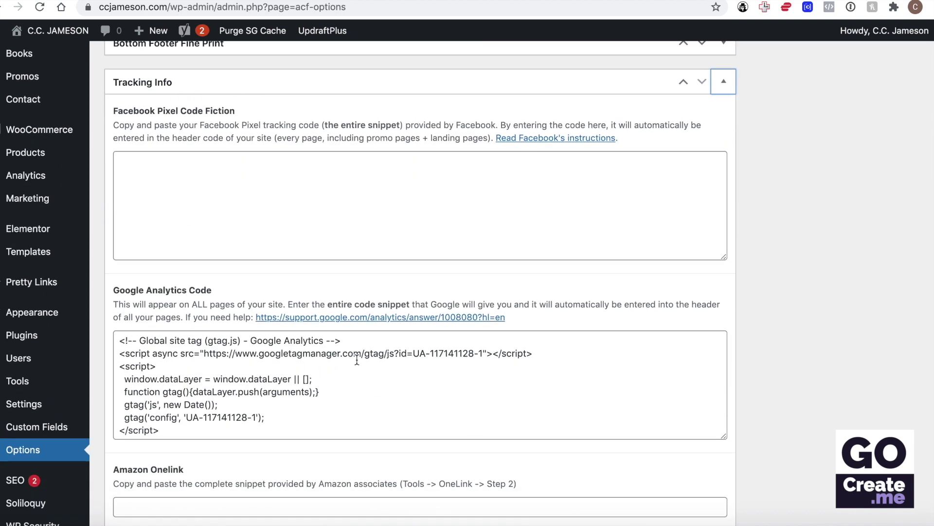
{"action": "scroll", "coordinate": [357, 360], "scroll_direction": "up", "scroll_amount": 4}
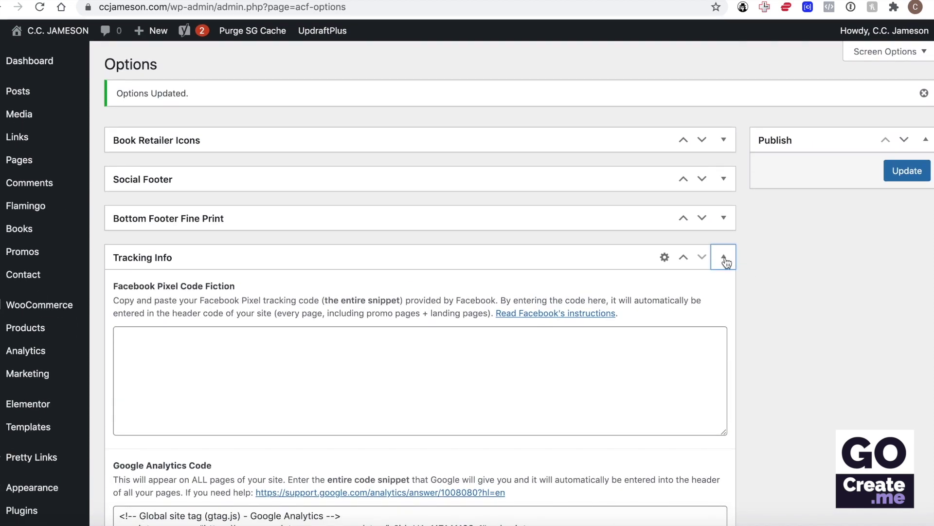
{"action": "left_click", "coordinate": [724, 258]}
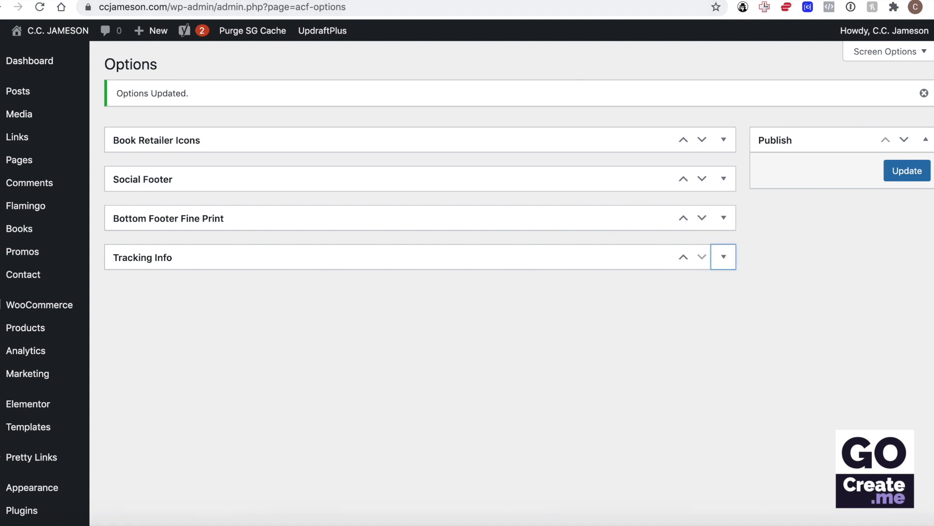
{"action": "left_click", "coordinate": [494, 1]}
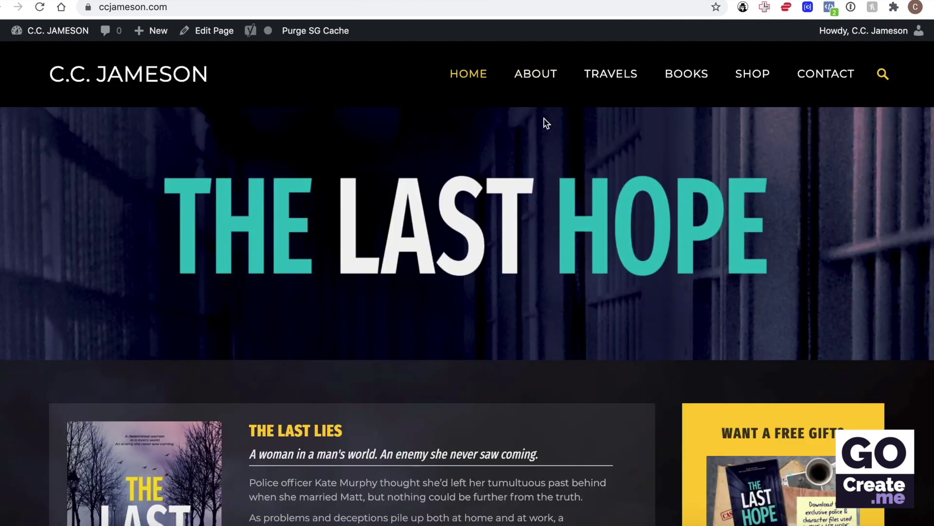
{"action": "key", "text": "super+r"}
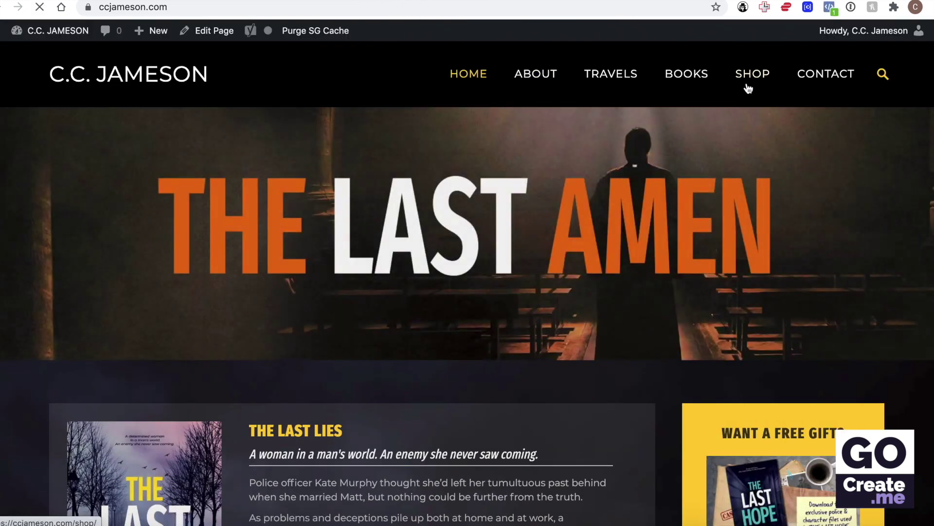
{"action": "left_click", "coordinate": [828, 7]}
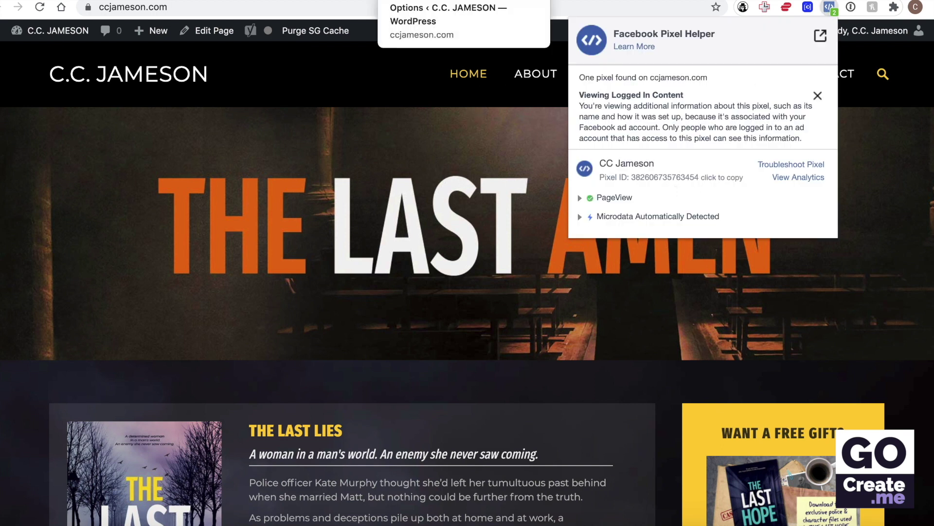
{"action": "left_click", "coordinate": [452, 1]}
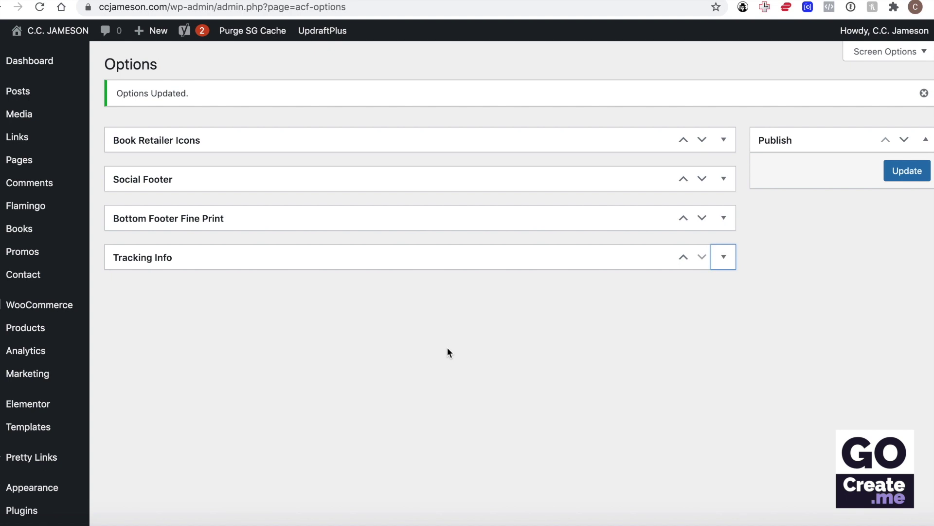
On the Product sync tab, exclude the eBook category, uncheck Enable product sync, and save
{"action": "scroll", "coordinate": [388, 344], "scroll_direction": "down", "scroll_amount": 5}
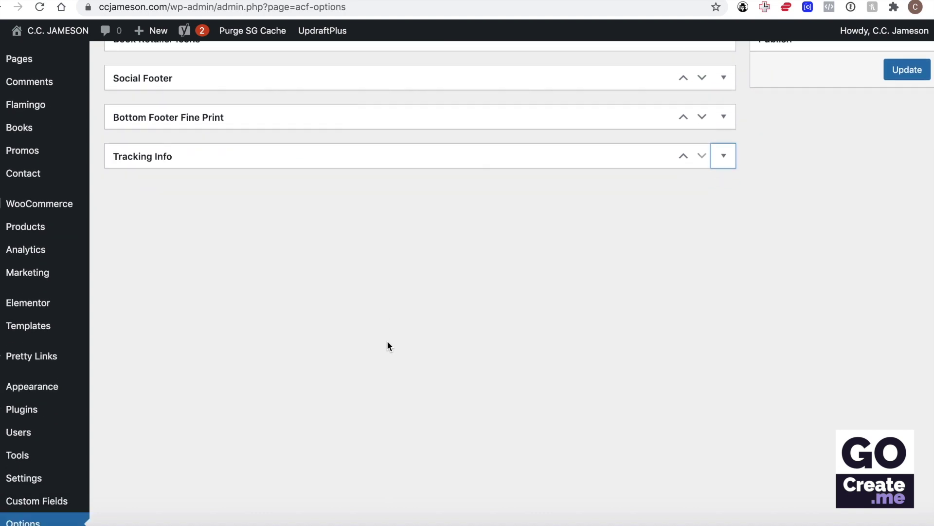
{"action": "mouse_move", "coordinate": [47, 170]}
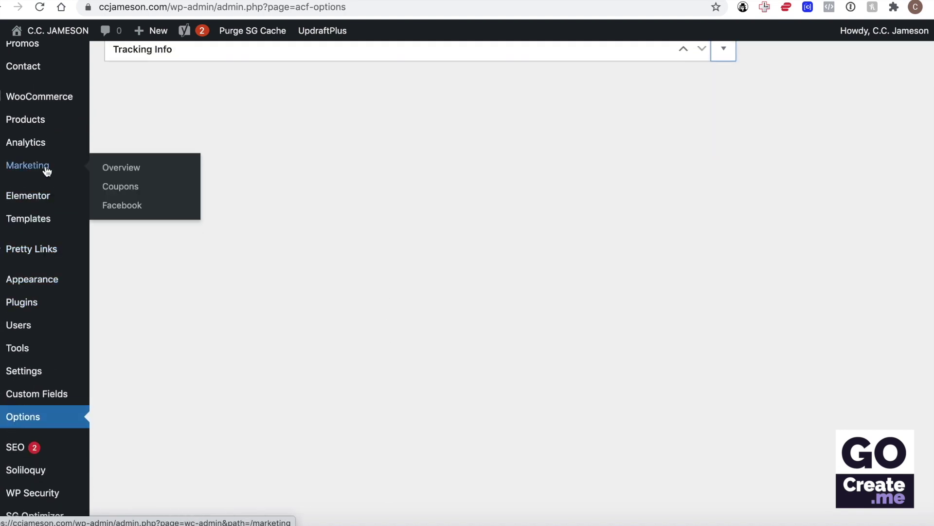
{"action": "left_click", "coordinate": [123, 204]}
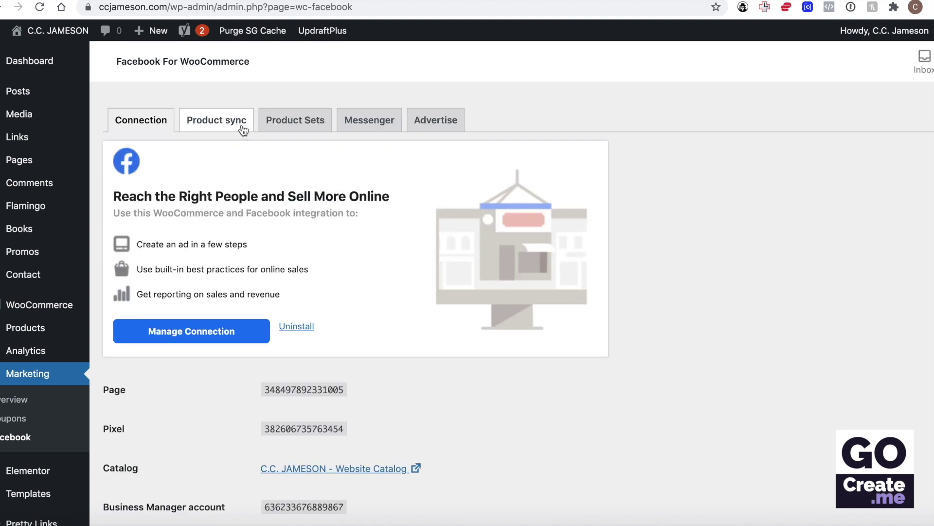
{"action": "left_click", "coordinate": [242, 129]}
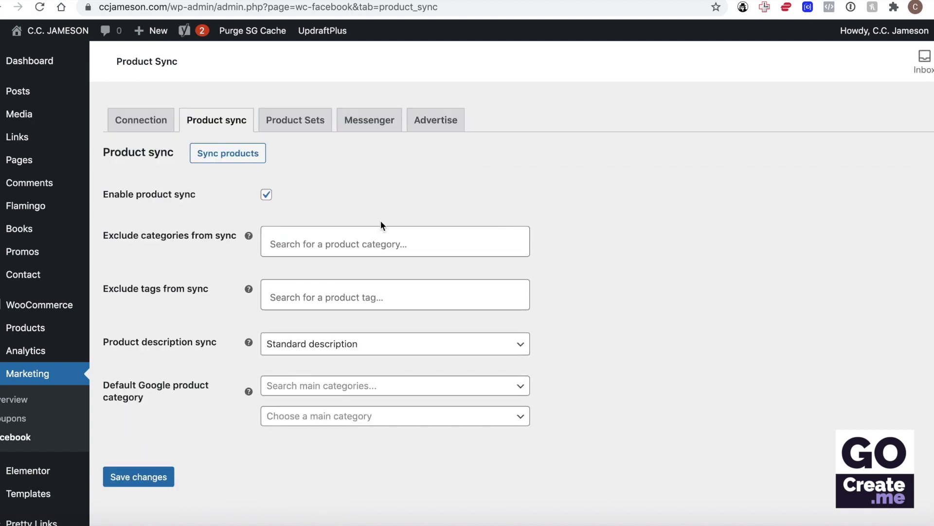
{"action": "left_click", "coordinate": [298, 234]}
{"action": "left_click", "coordinate": [305, 290]}
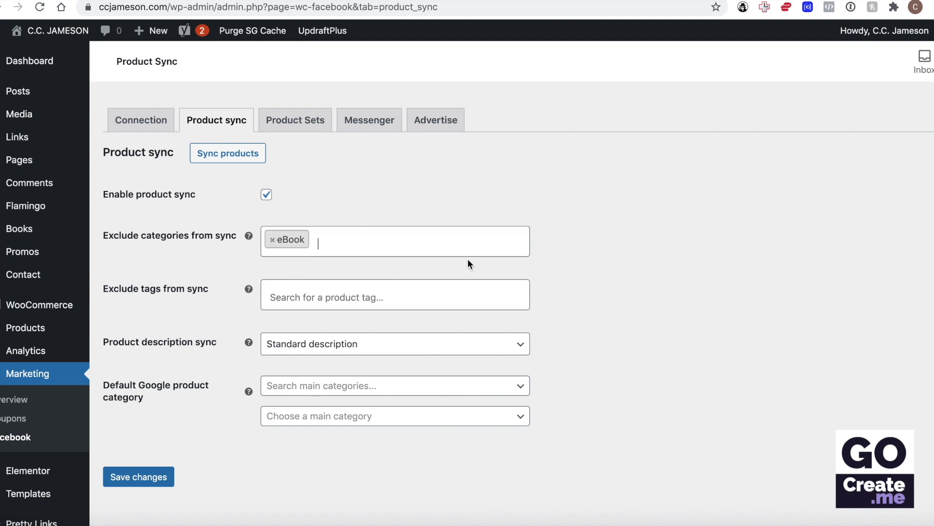
{"action": "left_click", "coordinate": [267, 195]}
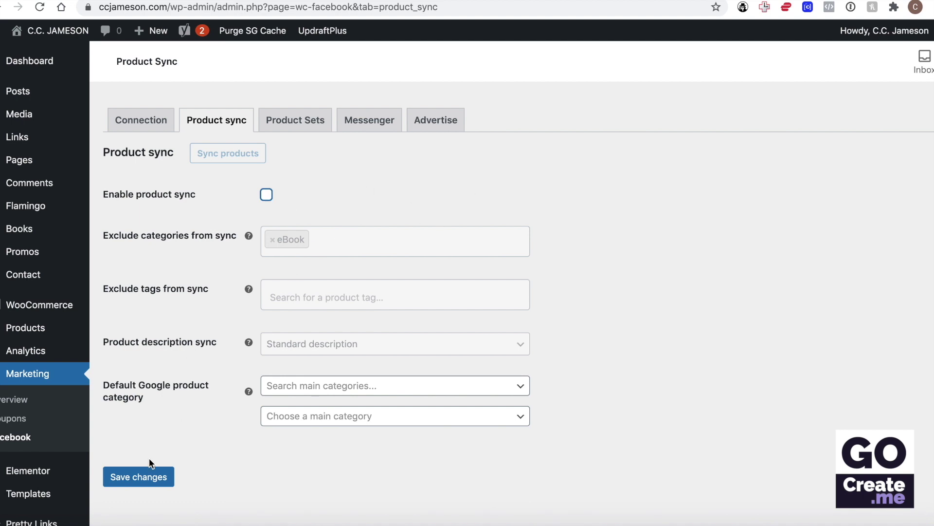
{"action": "left_click", "coordinate": [142, 482]}
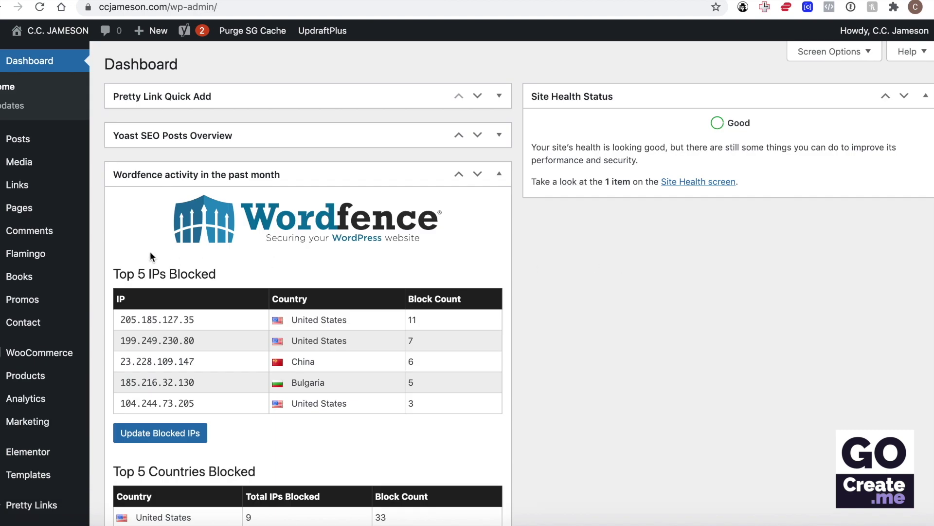
Open Products > Categories and look over the Add new category form and the category list
{"action": "mouse_move", "coordinate": [34, 376]}
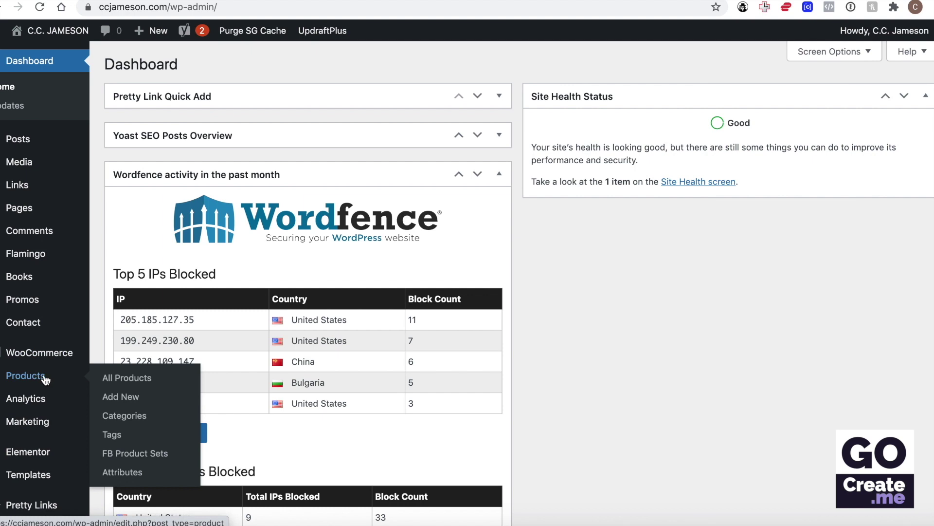
{"action": "left_click", "coordinate": [161, 397]}
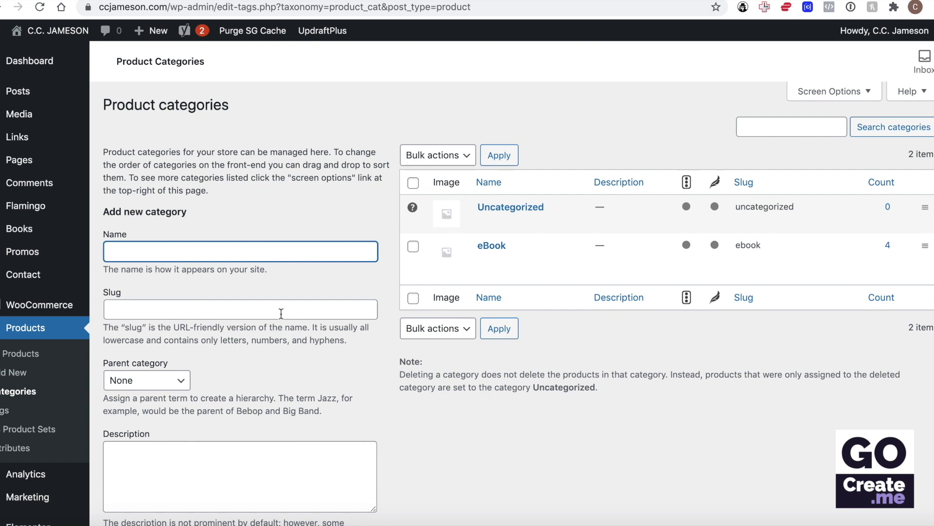
{"action": "scroll", "coordinate": [279, 313], "scroll_direction": "down", "scroll_amount": 4}
{"action": "scroll", "coordinate": [219, 419], "scroll_direction": "down", "scroll_amount": 3}
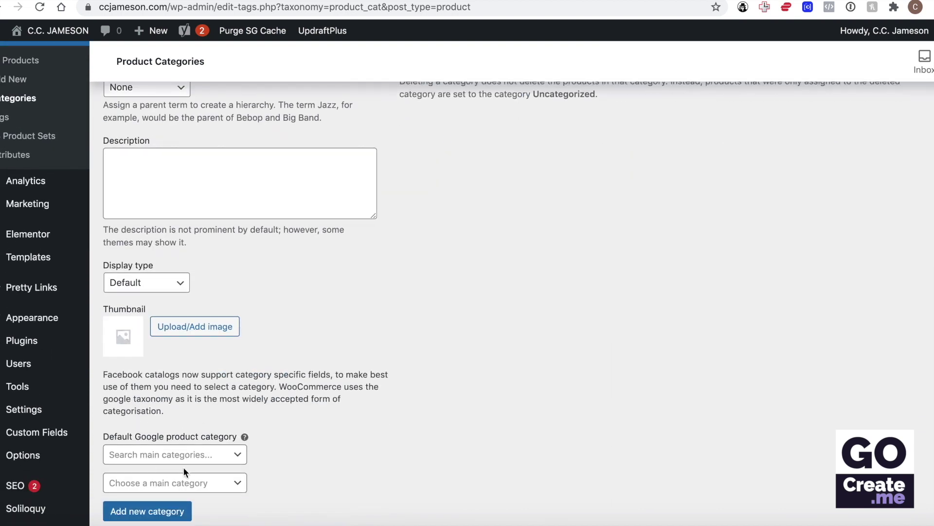
{"action": "scroll", "coordinate": [339, 451], "scroll_direction": "up", "scroll_amount": 7}
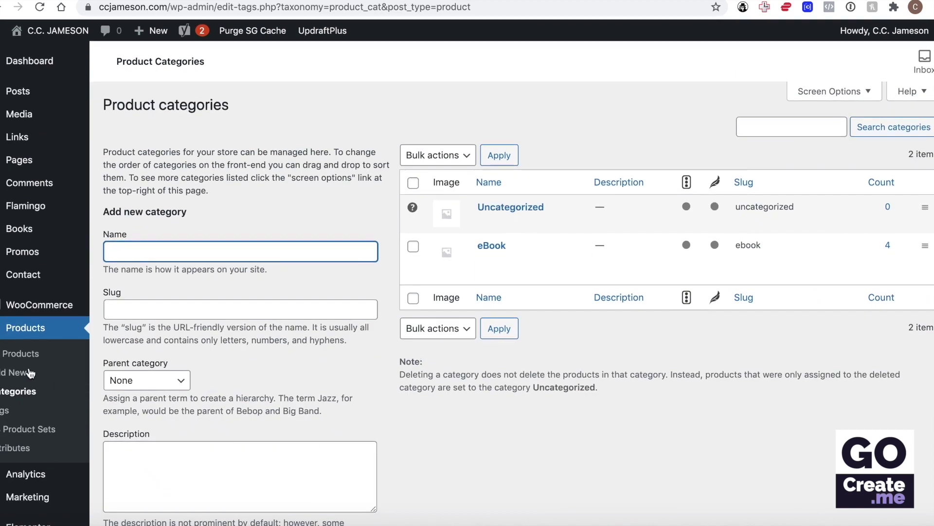
In the full product list, select Bundle 3 eBooks, The Last Hope and The Last Amen
{"action": "left_click", "coordinate": [19, 361]}
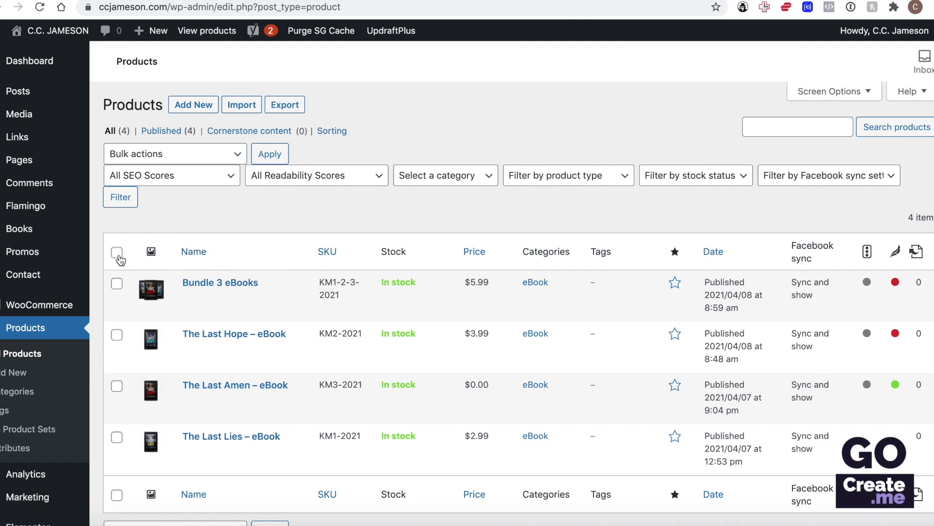
{"action": "left_click", "coordinate": [116, 283]}
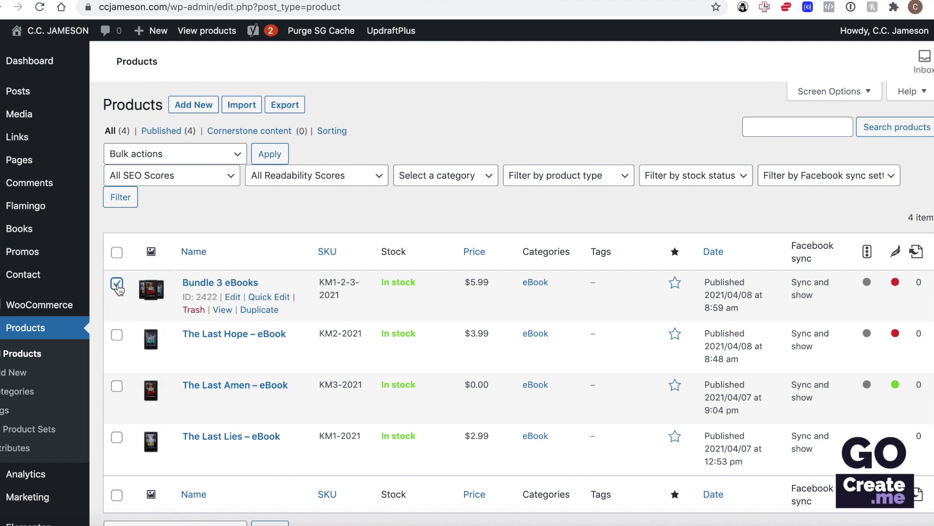
{"action": "left_click", "coordinate": [116, 335]}
{"action": "left_click", "coordinate": [117, 386]}
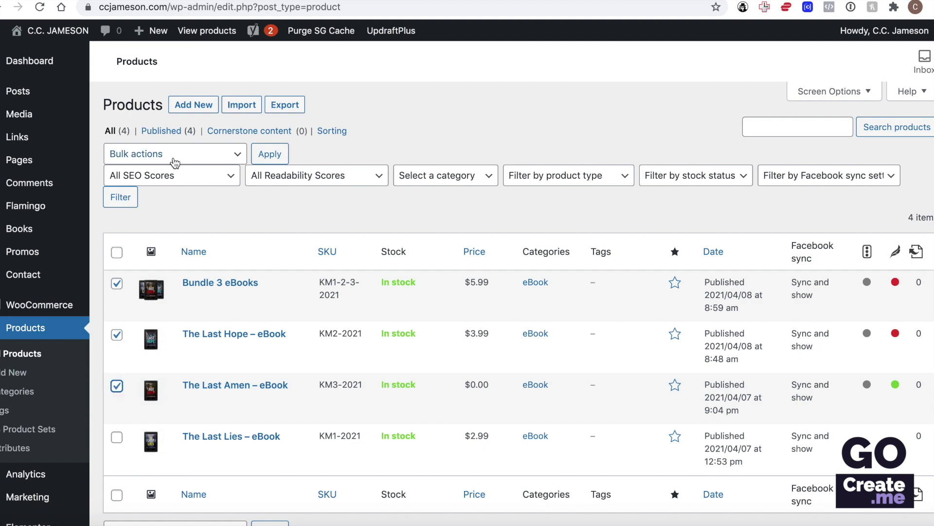
Bulk edit the three selected products to add the eBook category and update them
{"action": "left_click", "coordinate": [175, 155]}
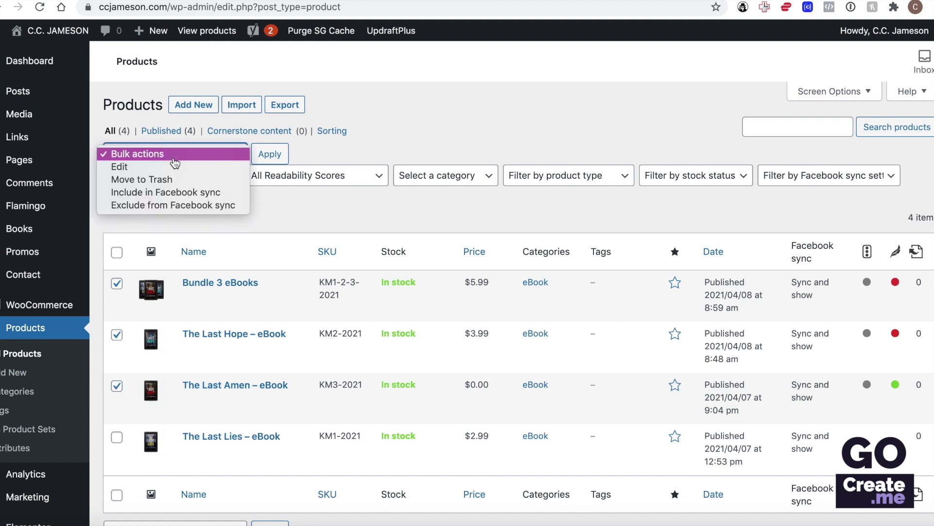
{"action": "left_click", "coordinate": [131, 167]}
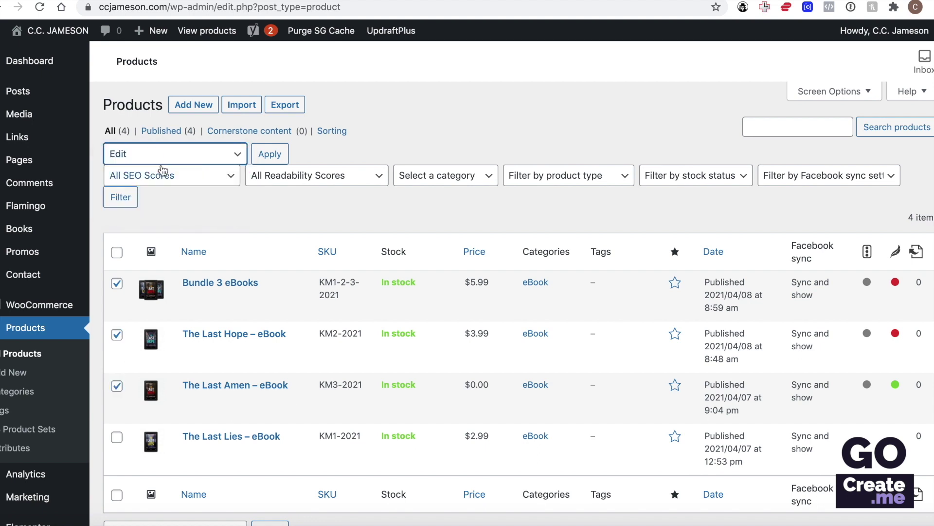
{"action": "left_click", "coordinate": [277, 154]}
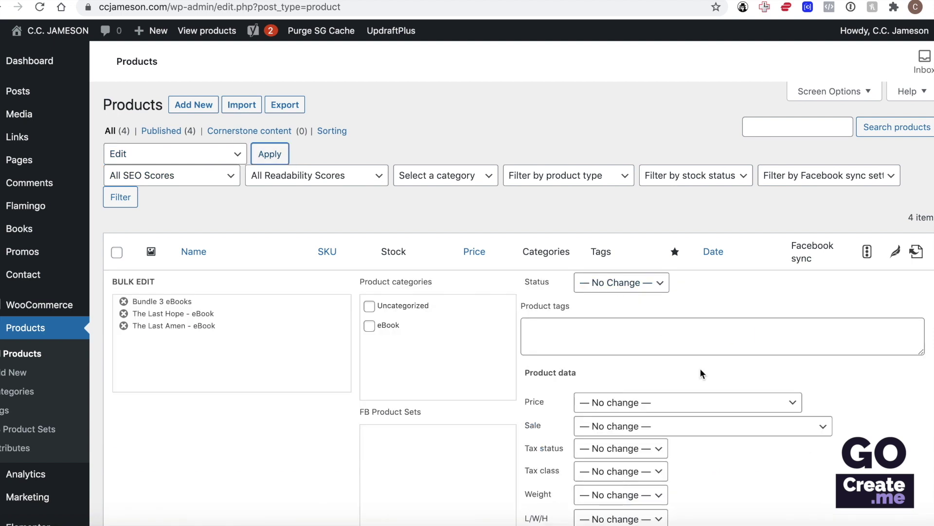
{"action": "scroll", "coordinate": [700, 372], "scroll_direction": "down", "scroll_amount": 1}
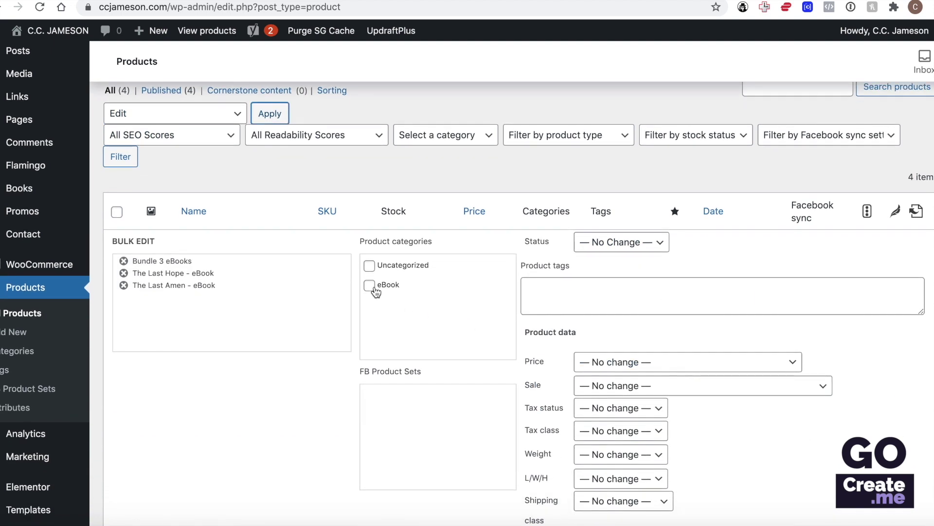
{"action": "left_click", "coordinate": [369, 285]}
{"action": "scroll", "coordinate": [719, 476], "scroll_direction": "down", "scroll_amount": 7}
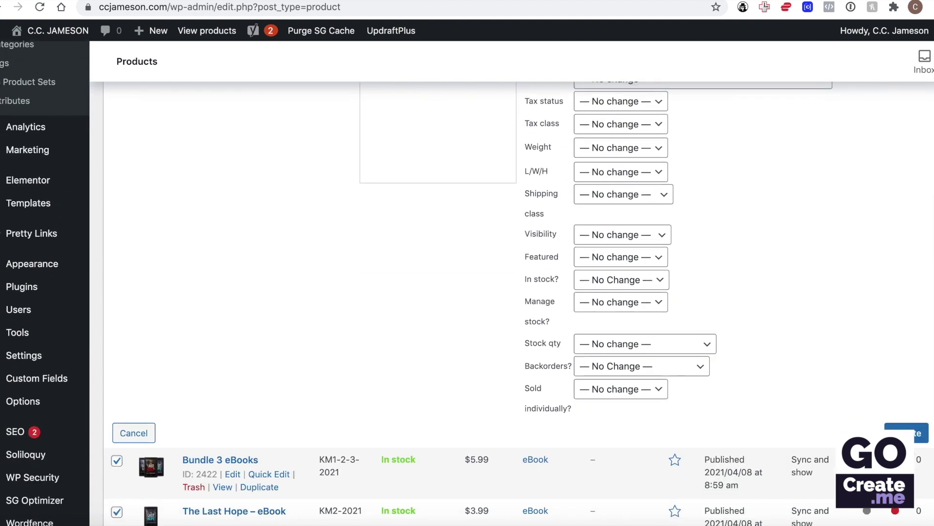
{"action": "left_click", "coordinate": [908, 434]}
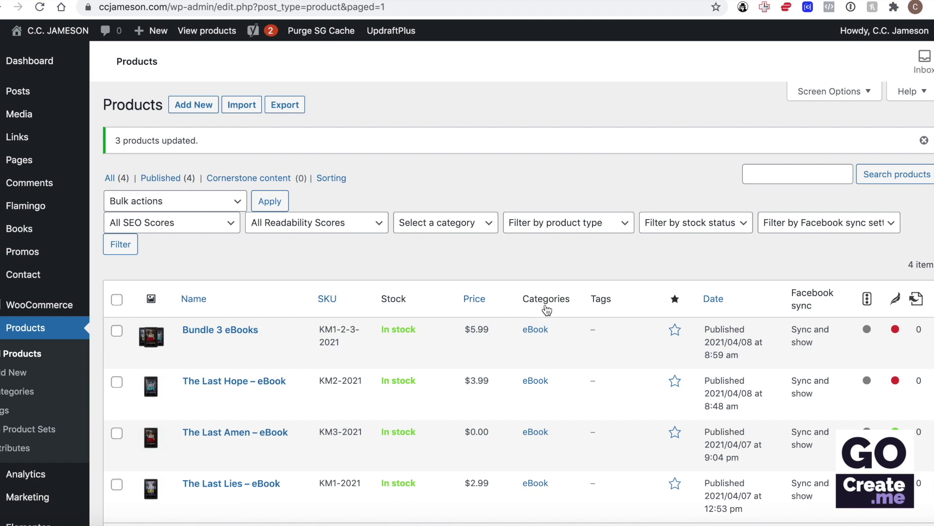
{"action": "scroll", "coordinate": [73, 335], "scroll_direction": "down", "scroll_amount": 3}
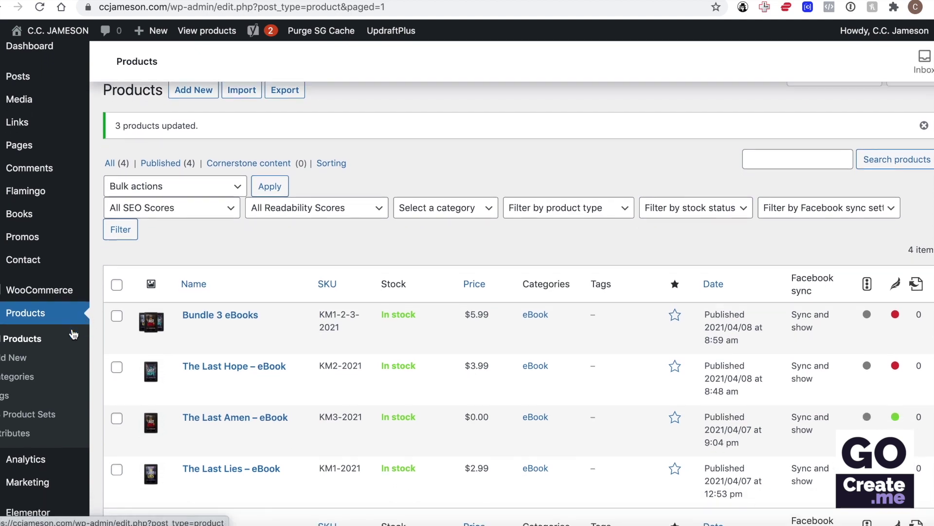
{"action": "scroll", "coordinate": [73, 334], "scroll_direction": "down", "scroll_amount": 2}
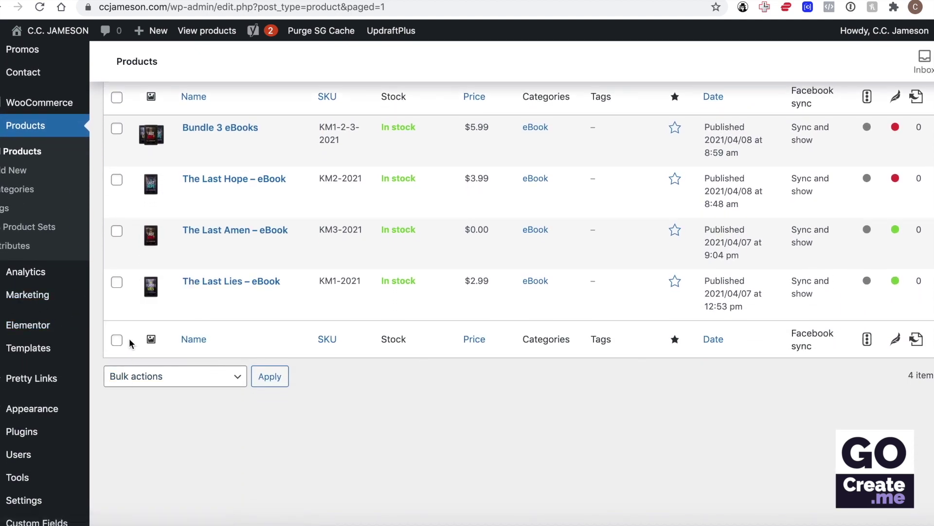
On Facebook for WooCommerce's Product sync tab, tick Enable product sync
{"action": "left_click", "coordinate": [73, 392]}
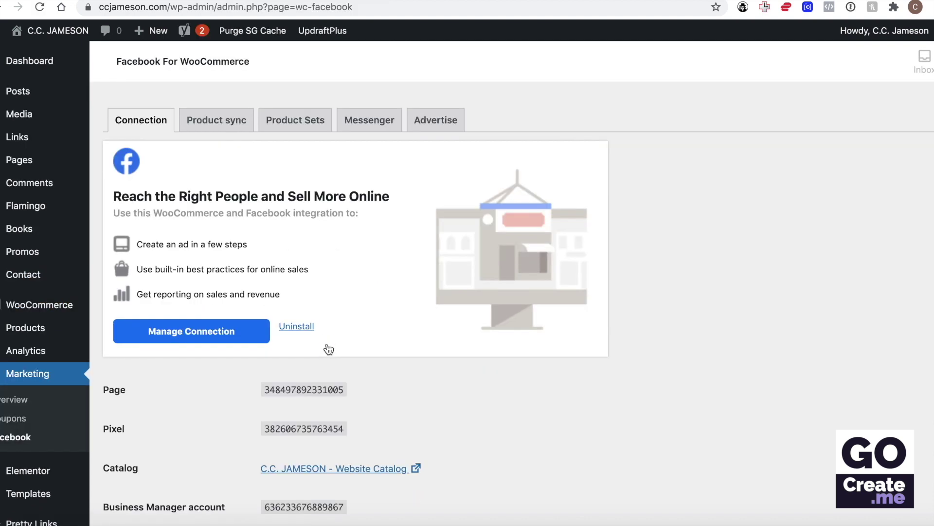
{"action": "left_click", "coordinate": [242, 112]}
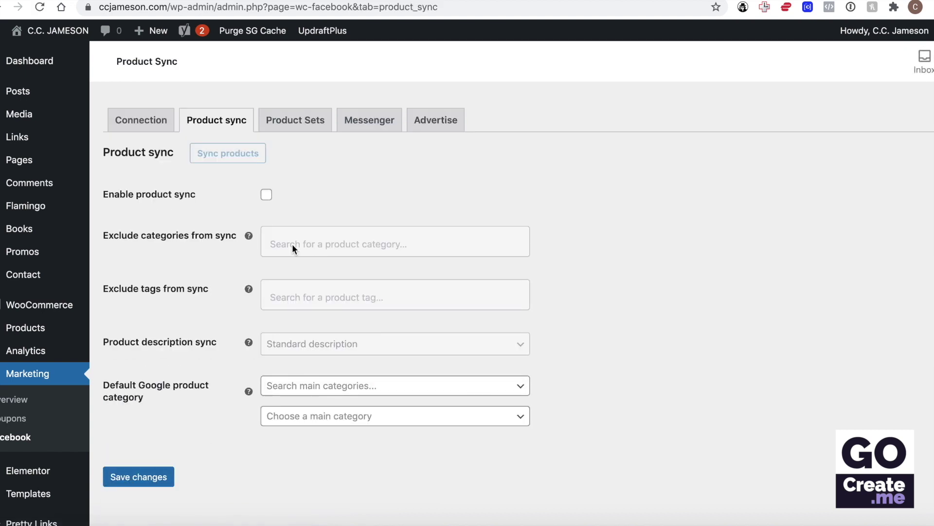
{"action": "left_click", "coordinate": [266, 195]}
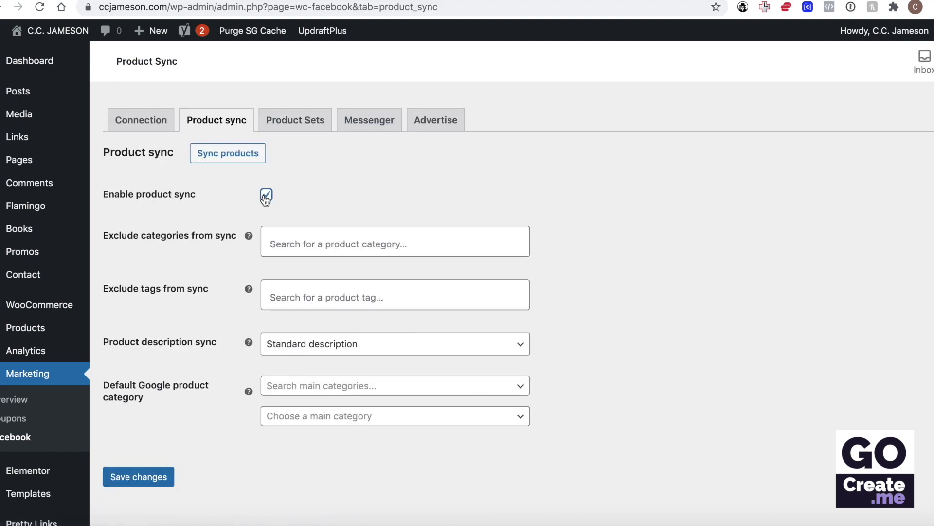
{"action": "left_click", "coordinate": [289, 231]}
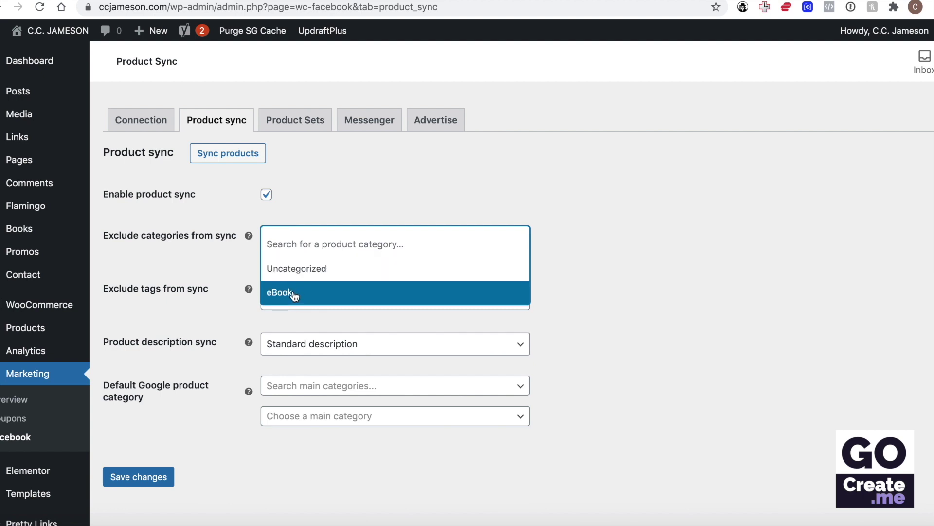
{"action": "left_click", "coordinate": [216, 288]}
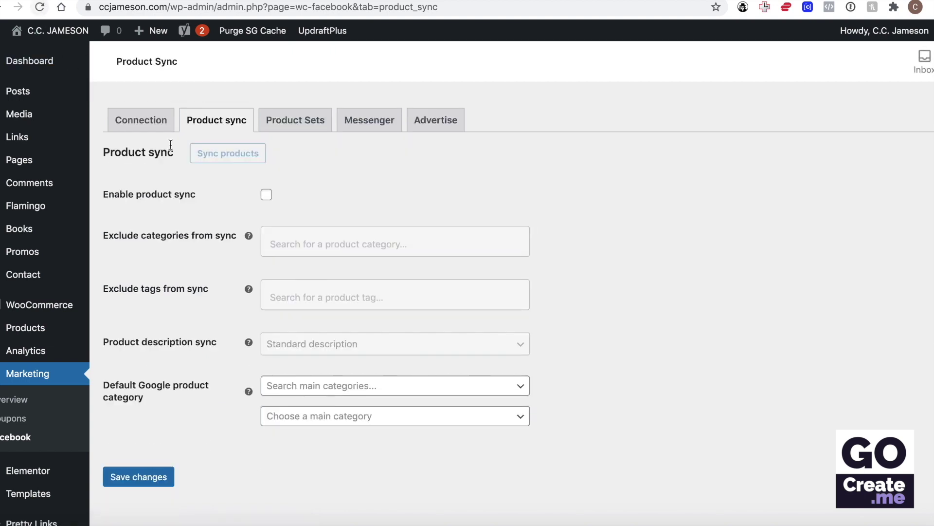
Exclude the eBook category from sync and save, then remove eBook from the excluded categories
{"action": "left_click", "coordinate": [266, 194]}
{"action": "left_click", "coordinate": [289, 243]}
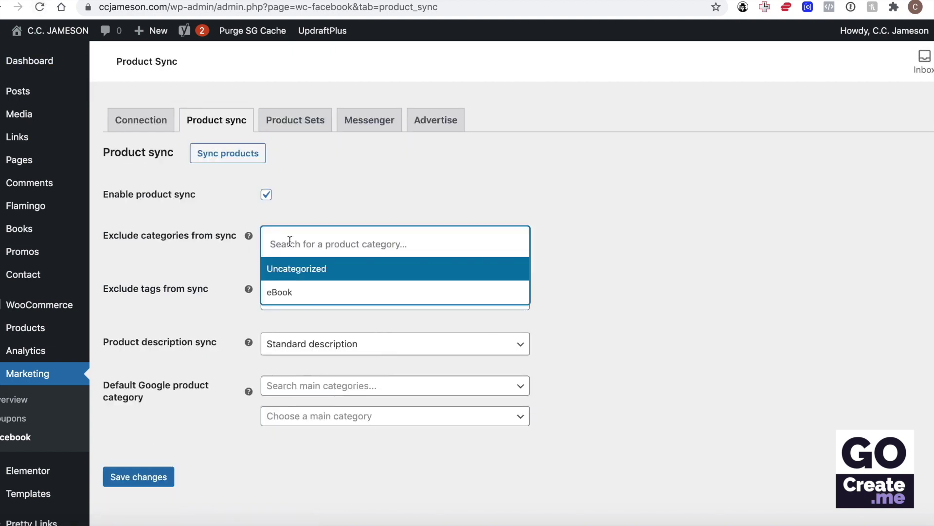
{"action": "left_click", "coordinate": [296, 291]}
{"action": "left_click", "coordinate": [137, 476]}
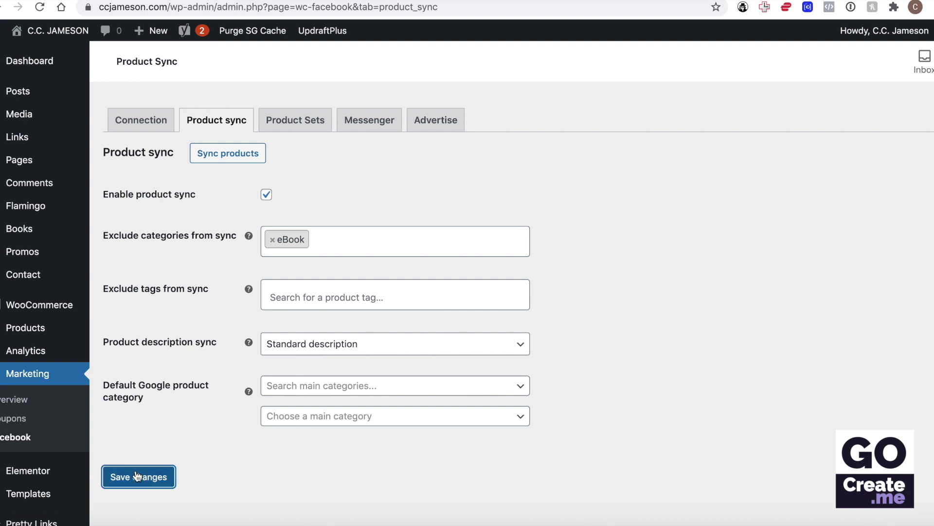
{"action": "left_click", "coordinate": [273, 239]}
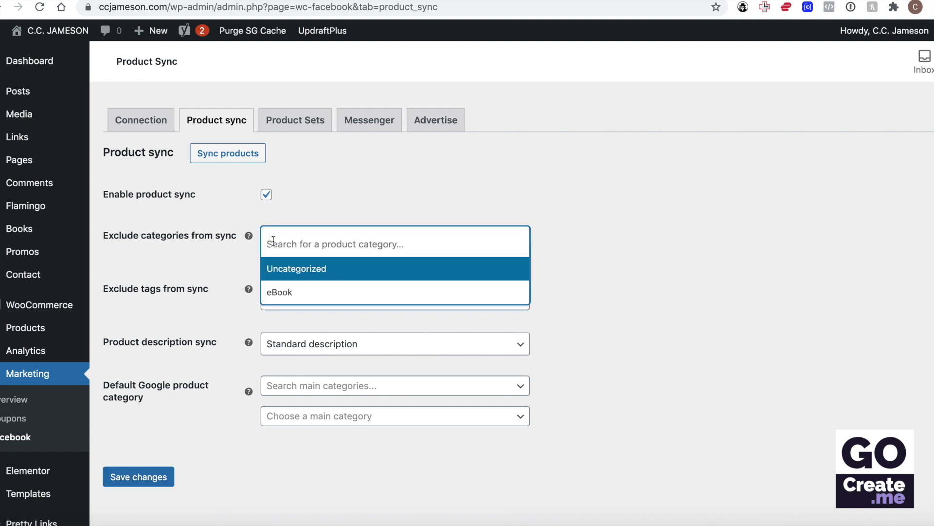
{"action": "left_click", "coordinate": [232, 209]}
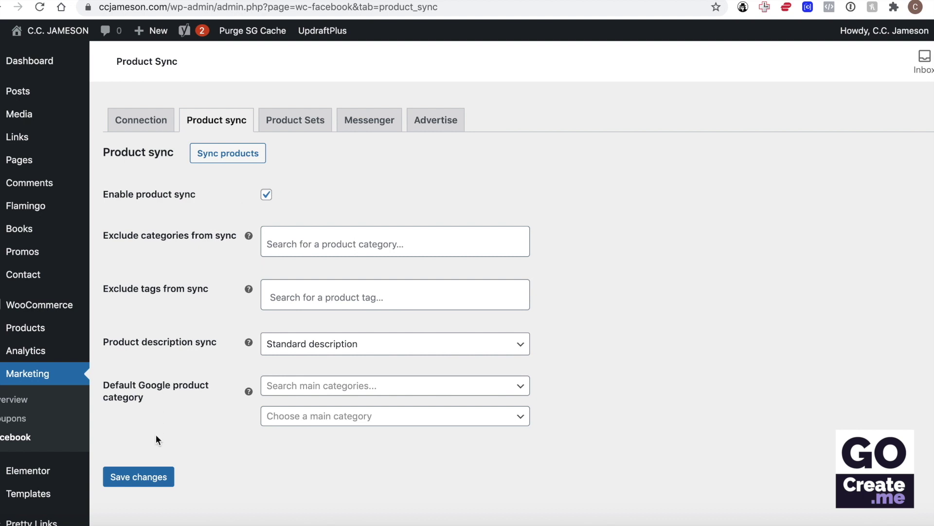
Save the sync settings, then exclude the eBook category and save again
{"action": "left_click", "coordinate": [150, 476]}
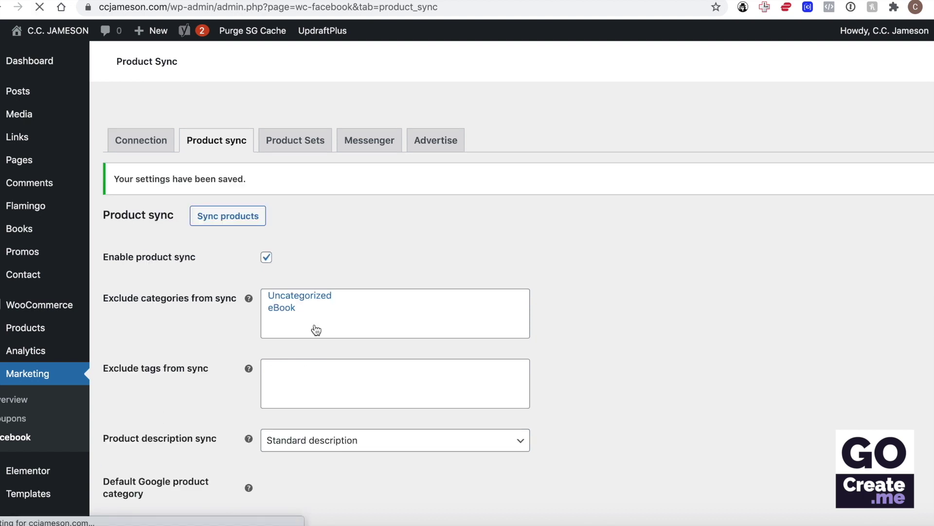
{"action": "left_click", "coordinate": [288, 281]}
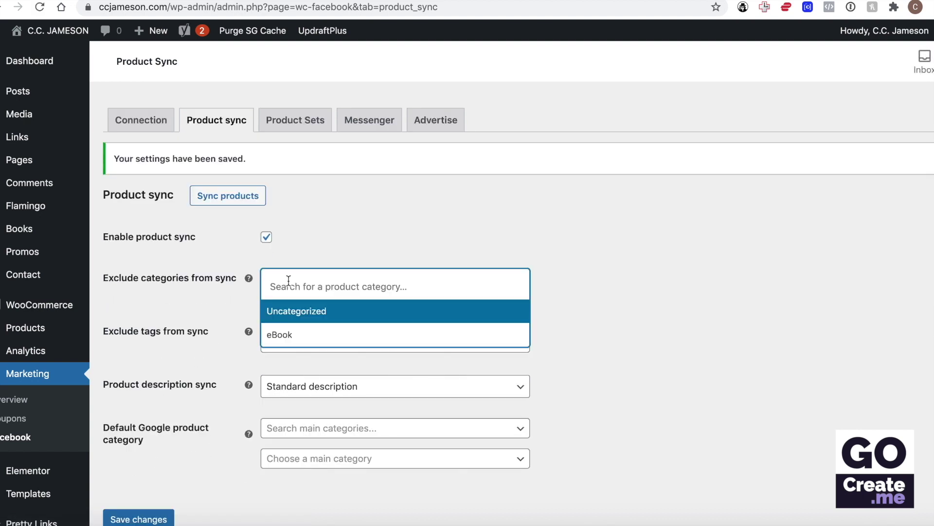
{"action": "left_click", "coordinate": [292, 335]}
{"action": "scroll", "coordinate": [184, 295], "scroll_direction": "down", "scroll_amount": 3}
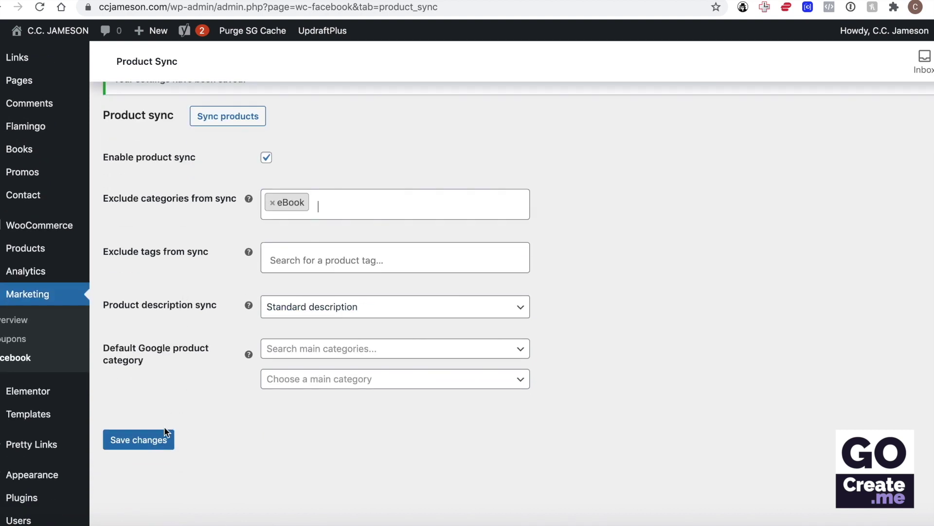
{"action": "left_click", "coordinate": [153, 441]}
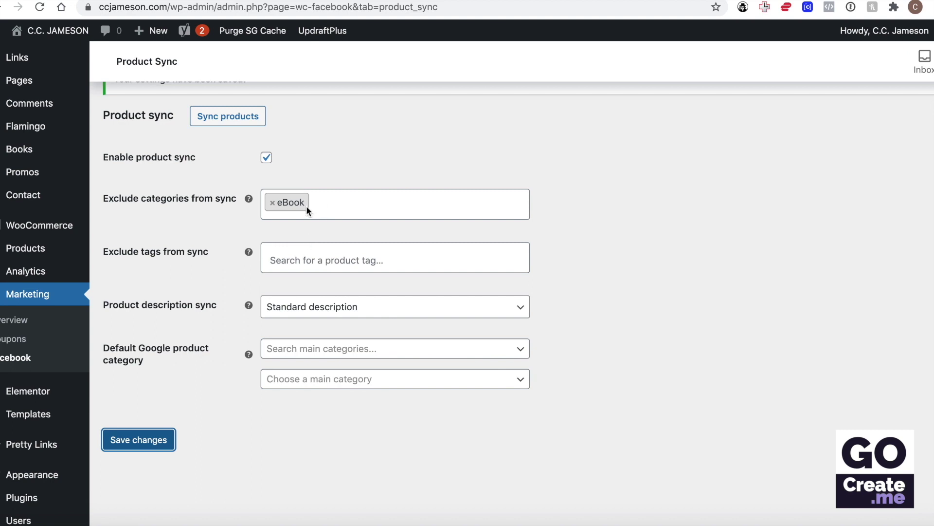
Remove eBook from the excluded categories, turn off product sync, and save the settings
{"action": "left_click", "coordinate": [273, 205]}
{"action": "left_click", "coordinate": [218, 176]}
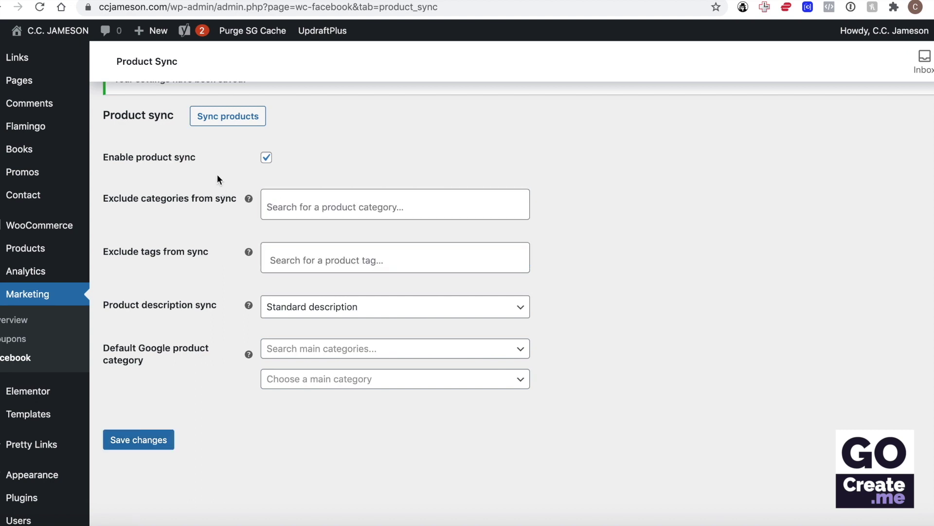
{"action": "left_click", "coordinate": [264, 164]}
{"action": "left_click", "coordinate": [128, 445]}
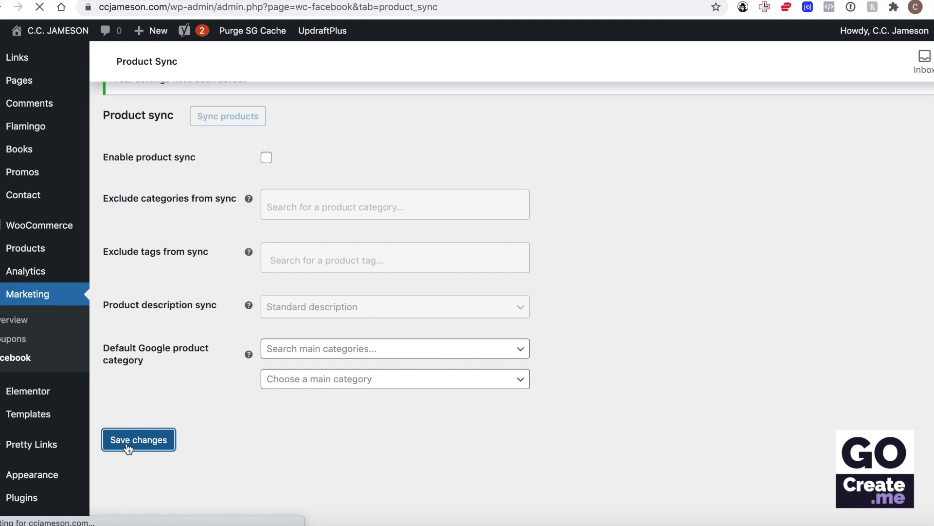